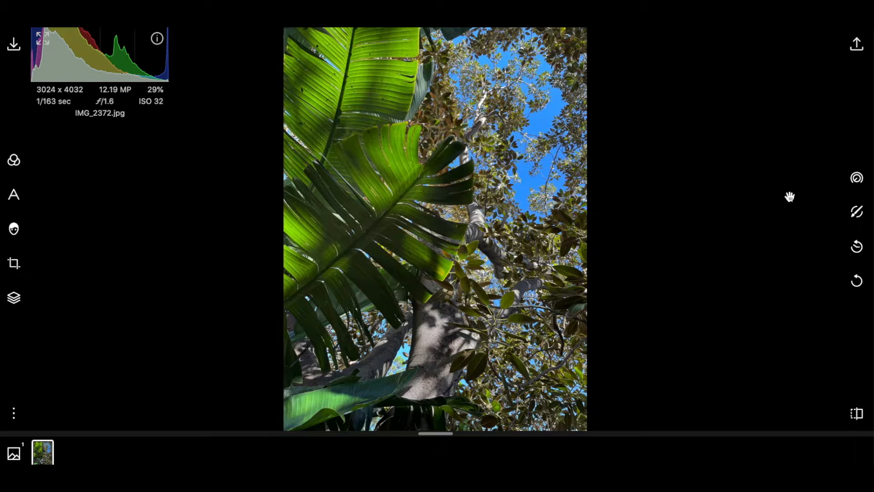
In the Light adjustments, set Highlights to -17 and Shadows to 2
{"action": "left_click", "coordinate": [857, 178]}
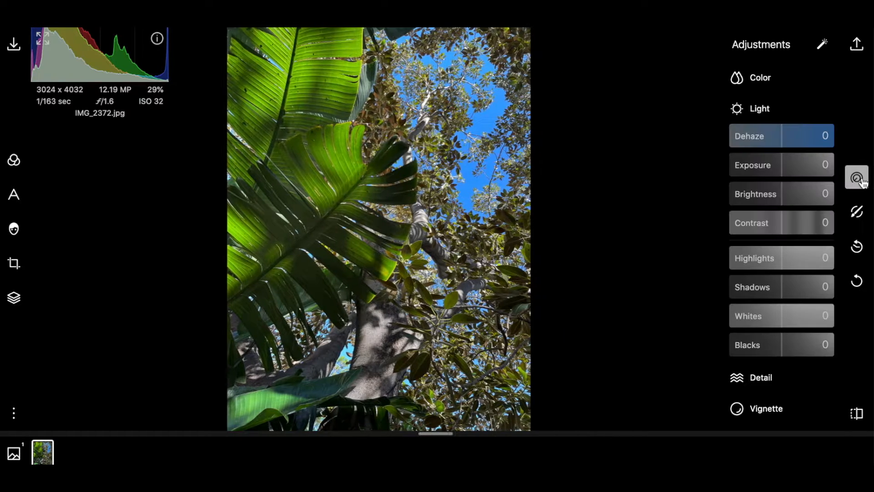
{"action": "left_click", "coordinate": [771, 108]}
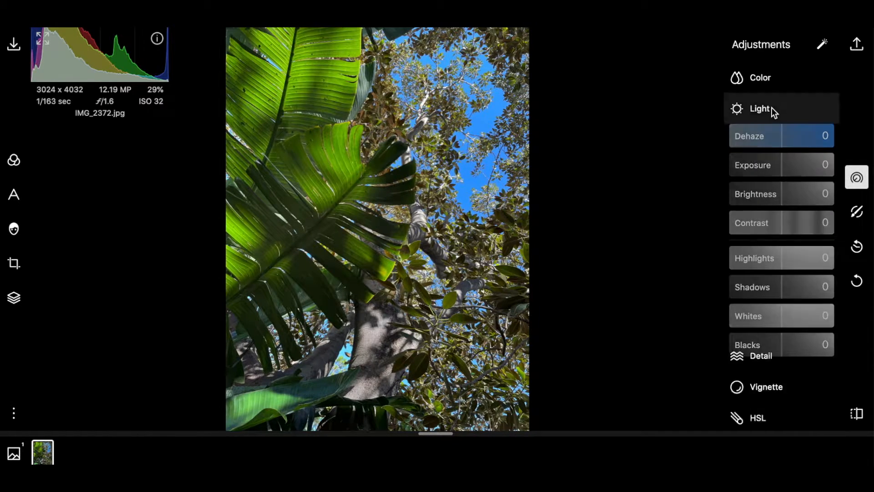
{"action": "scroll", "coordinate": [774, 282], "scroll_direction": "down", "scroll_amount": 5}
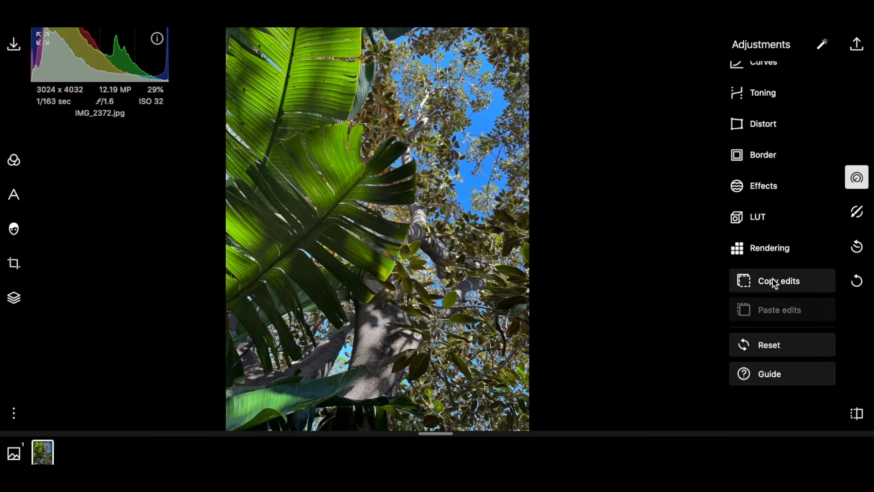
{"action": "scroll", "coordinate": [774, 284], "scroll_direction": "up", "scroll_amount": 5}
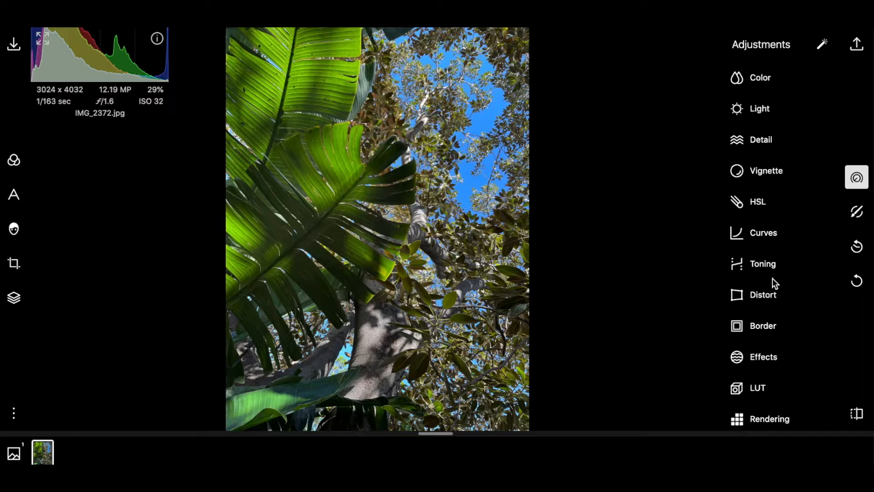
{"action": "left_click", "coordinate": [759, 117]}
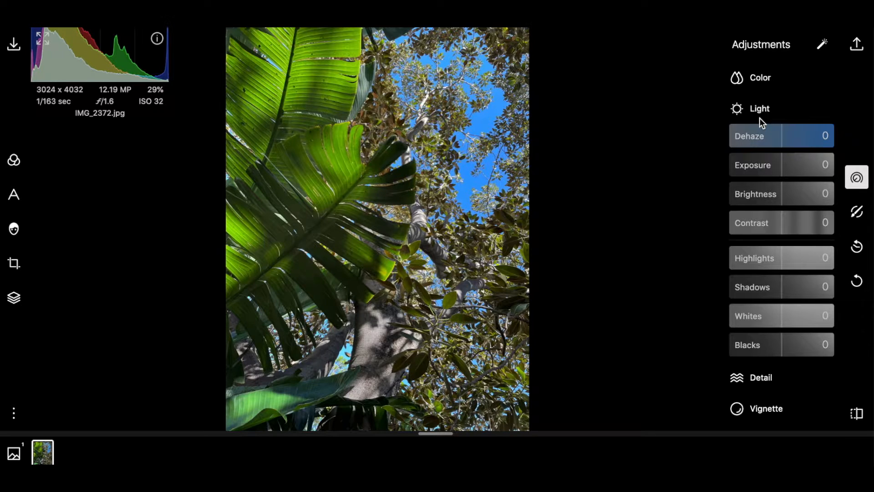
{"action": "mouse_move", "coordinate": [780, 162]}
{"action": "left_mouse_down"}
{"action": "mouse_move", "coordinate": [815, 164]}
{"action": "mouse_move", "coordinate": [728, 168]}
{"action": "mouse_move", "coordinate": [835, 171]}
{"action": "mouse_move", "coordinate": [722, 172]}
{"action": "mouse_move", "coordinate": [781, 172]}
{"action": "left_mouse_up"}
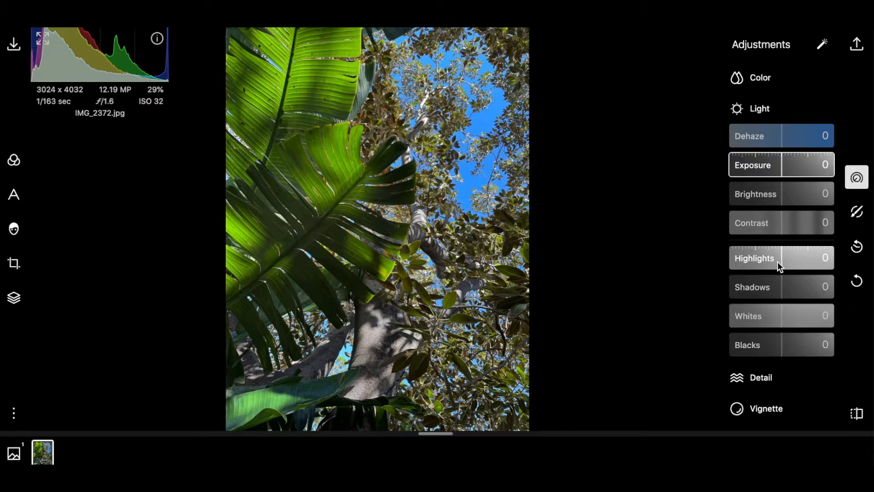
{"action": "mouse_move", "coordinate": [777, 261]}
{"action": "left_mouse_down"}
{"action": "mouse_move", "coordinate": [752, 261]}
{"action": "mouse_move", "coordinate": [849, 268]}
{"action": "mouse_move", "coordinate": [796, 255]}
{"action": "mouse_move", "coordinate": [735, 258]}
{"action": "mouse_move", "coordinate": [845, 268]}
{"action": "mouse_move", "coordinate": [771, 263]}
{"action": "left_mouse_up"}
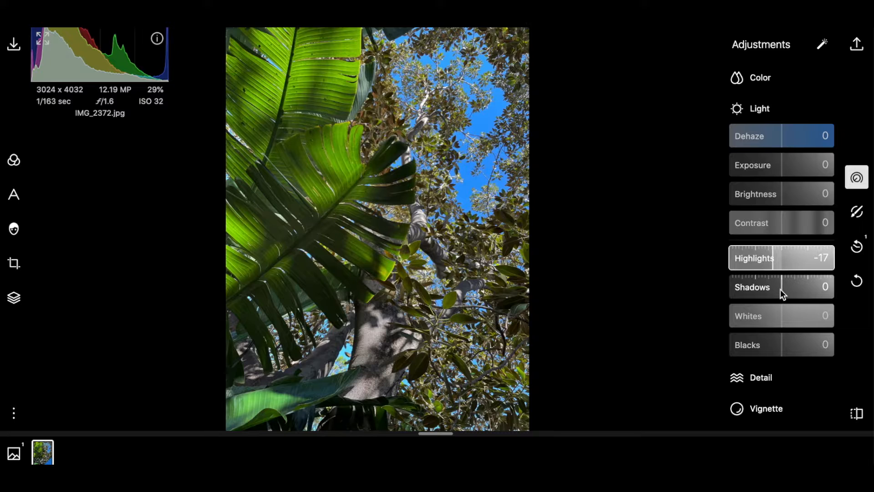
{"action": "left_click_drag", "start_coordinate": [780, 288], "coordinate": [803, 291]}
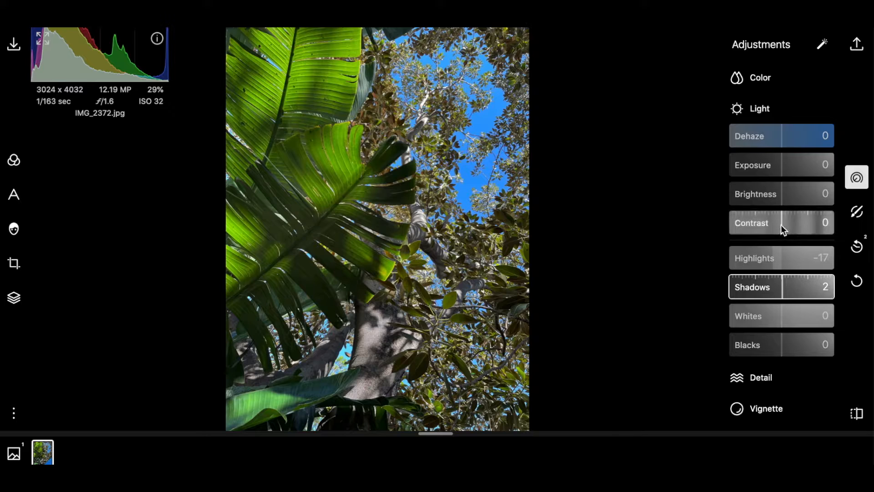
Set Contrast to 12, Whites to -12 and Blacks to 11 in the Light adjustments
{"action": "mouse_move", "coordinate": [782, 225]}
{"action": "left_mouse_down"}
{"action": "mouse_move", "coordinate": [799, 225]}
{"action": "mouse_move", "coordinate": [788, 226]}
{"action": "left_mouse_up"}
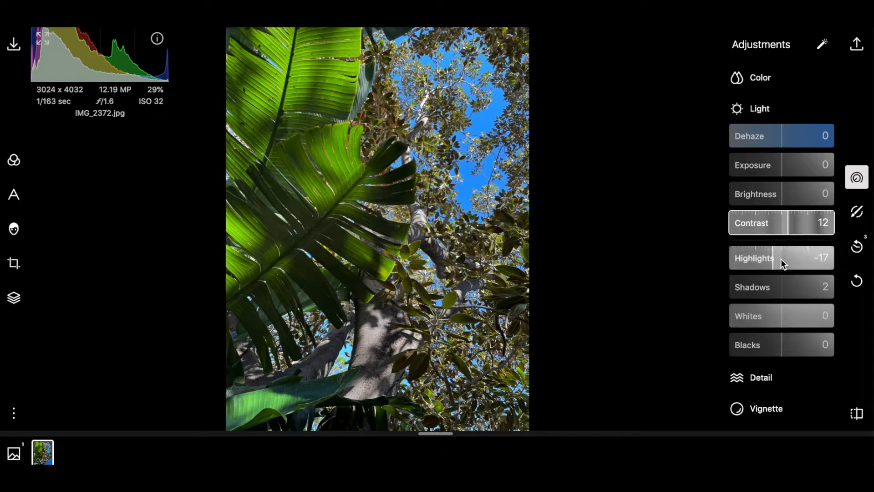
{"action": "scroll", "coordinate": [780, 258], "scroll_direction": "down", "scroll_amount": 5}
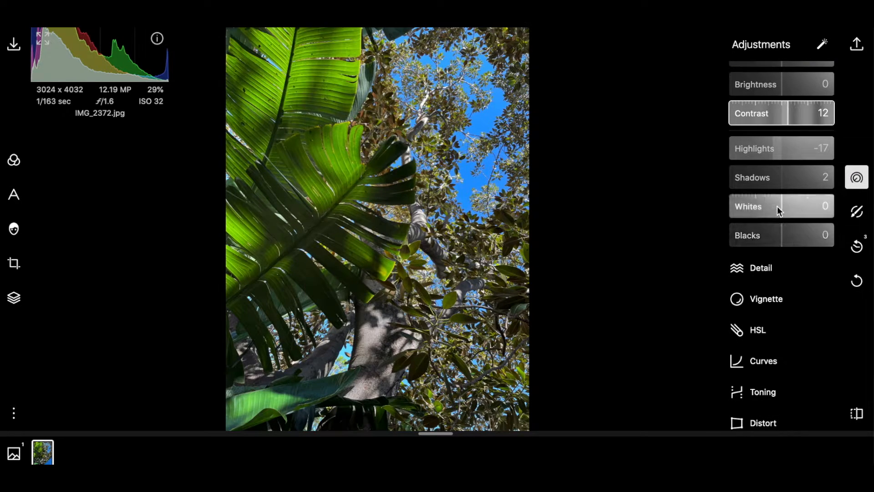
{"action": "left_click_drag", "start_coordinate": [780, 207], "coordinate": [787, 241]}
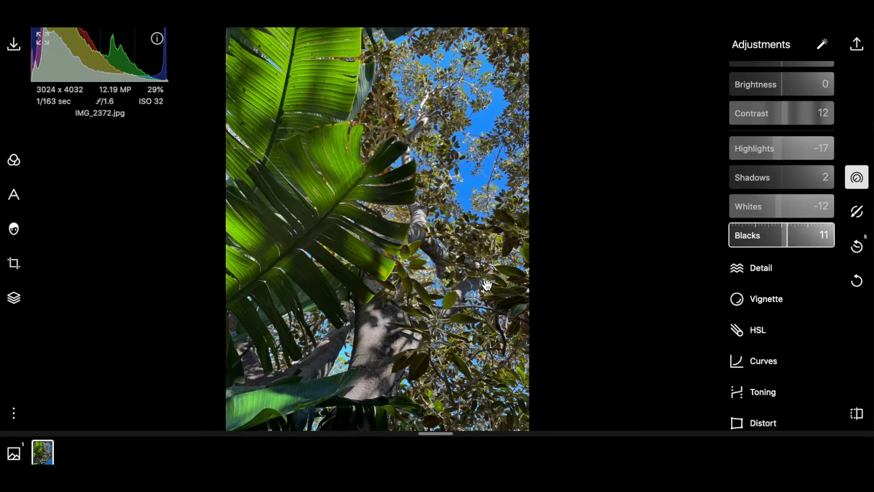
{"action": "scroll", "coordinate": [785, 203], "scroll_direction": "up", "scroll_amount": 3}
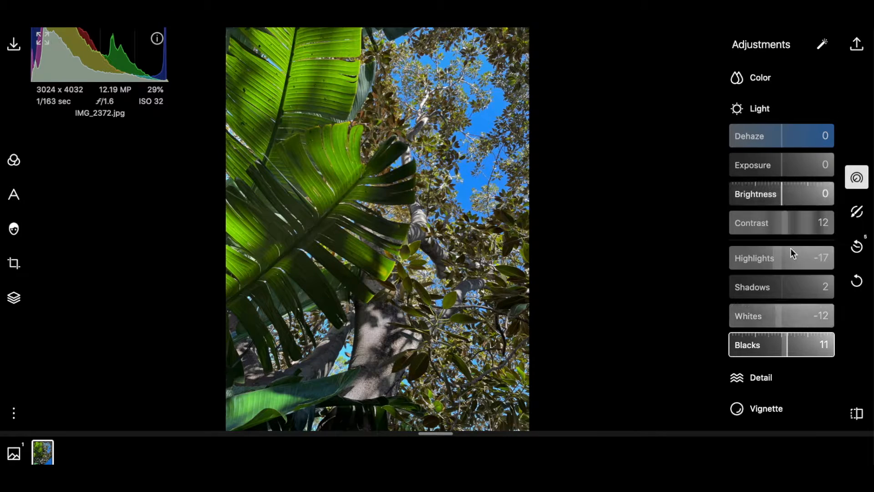
Compare the light-adjusted photo with the original several times
{"action": "left_click", "coordinate": [857, 415]}
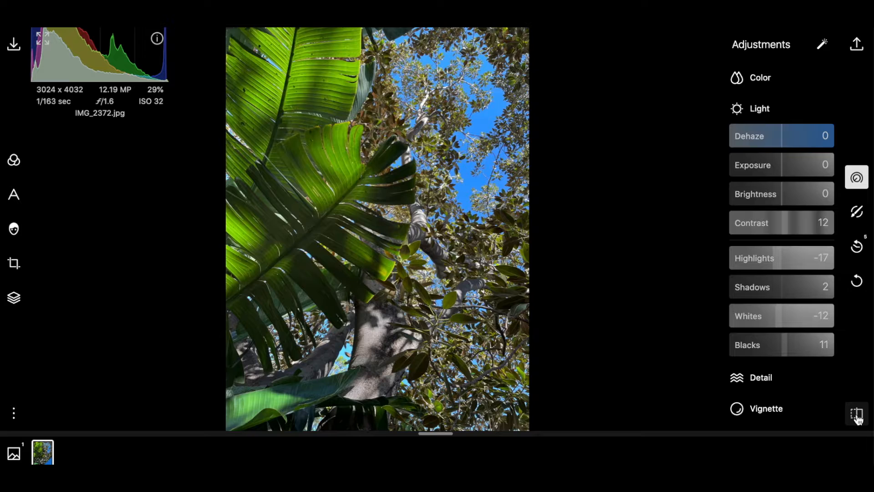
{"action": "left_click", "coordinate": [857, 415]}
{"action": "left_click", "coordinate": [857, 415]}
{"action": "left_click", "coordinate": [856, 415]}
{"action": "left_click", "coordinate": [856, 415]}
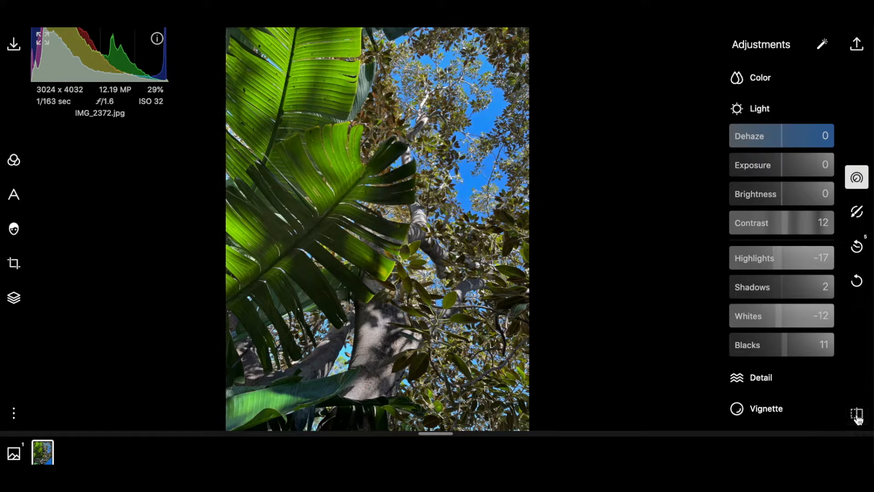
In the HSL adjustments, set the green Saturation to 58 and raise the green Luminance strongly
{"action": "left_click", "coordinate": [752, 111]}
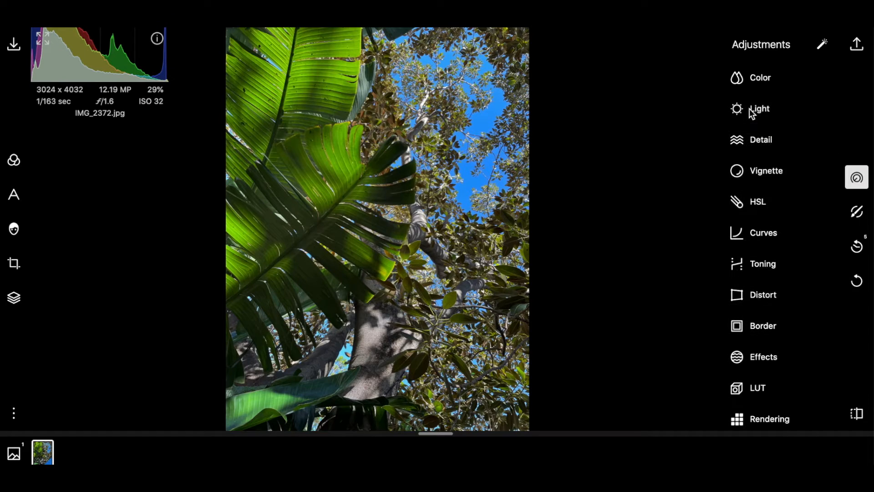
{"action": "left_click", "coordinate": [755, 204]}
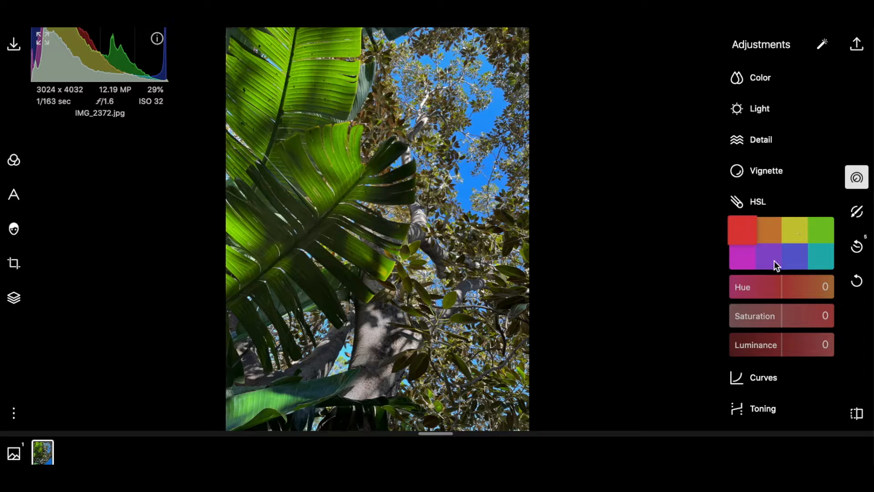
{"action": "left_click", "coordinate": [817, 228]}
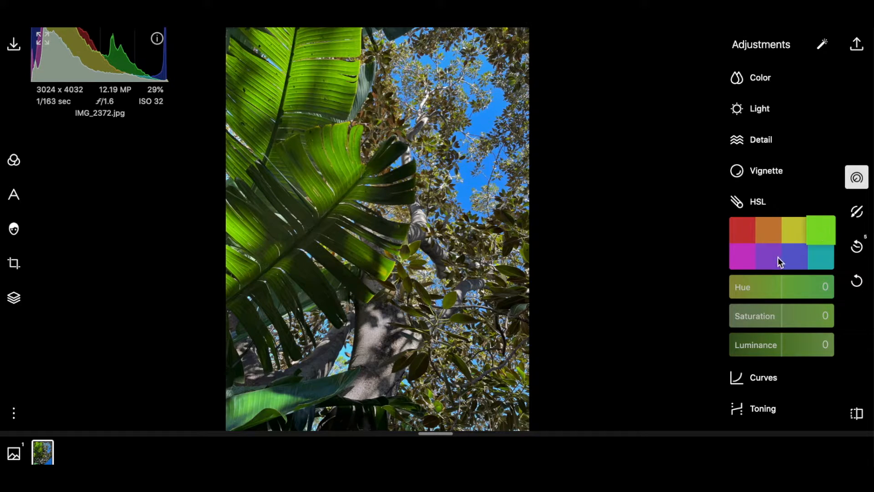
{"action": "left_click_drag", "start_coordinate": [782, 288], "coordinate": [826, 321]}
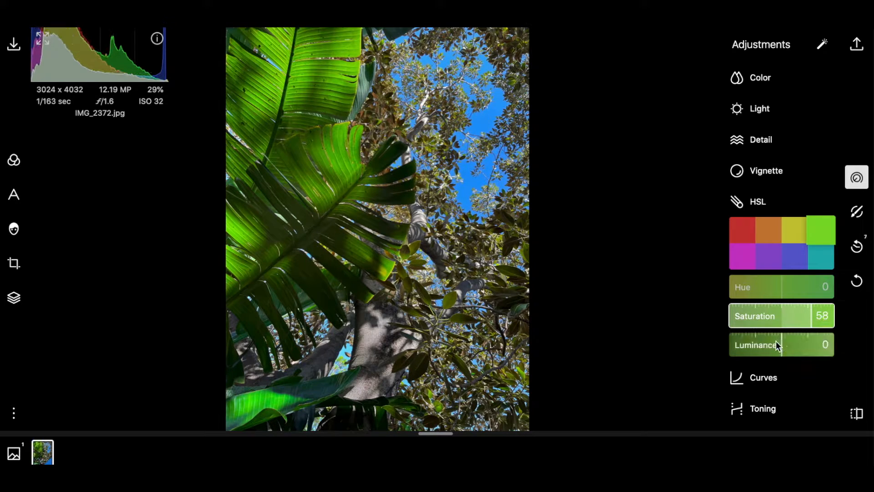
{"action": "left_click_drag", "start_coordinate": [776, 340], "coordinate": [819, 347]}
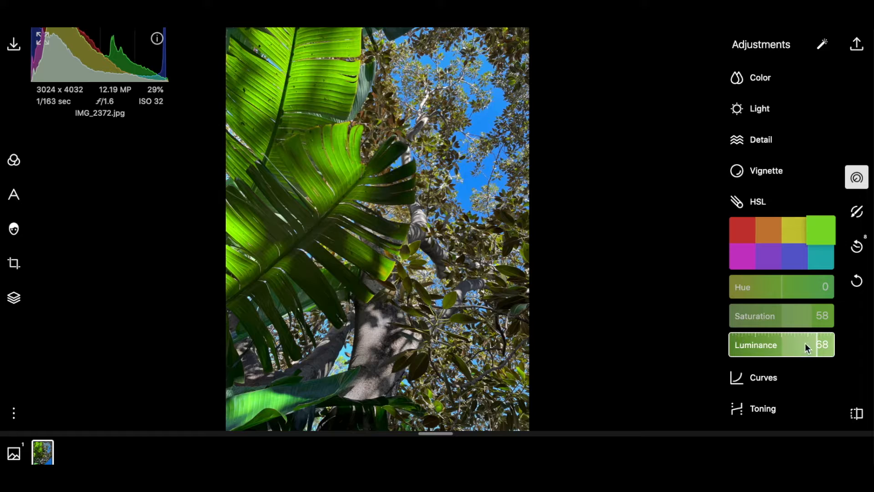
{"action": "left_click_drag", "start_coordinate": [813, 346], "coordinate": [812, 345]}
Set the yellow HSL values to Hue -18, Saturation 89 and Luminance 58, and compare with the original photo
{"action": "left_click", "coordinate": [793, 232]}
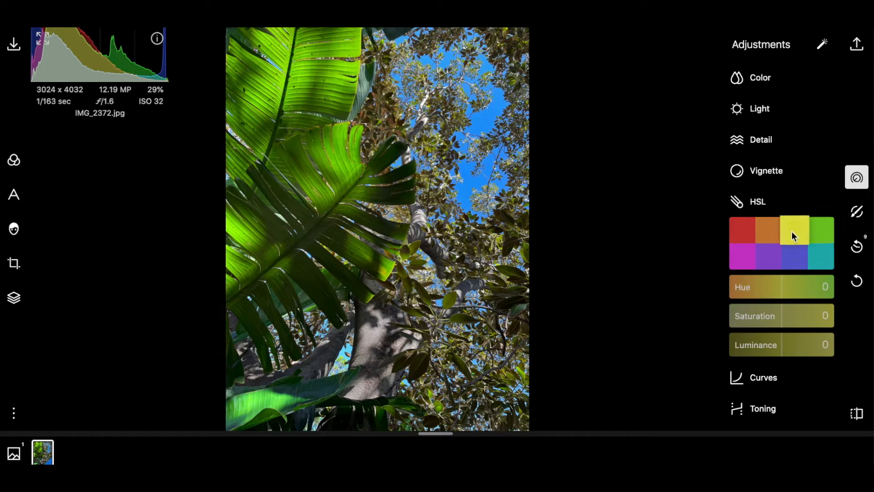
{"action": "left_click_drag", "start_coordinate": [783, 286], "coordinate": [825, 294]}
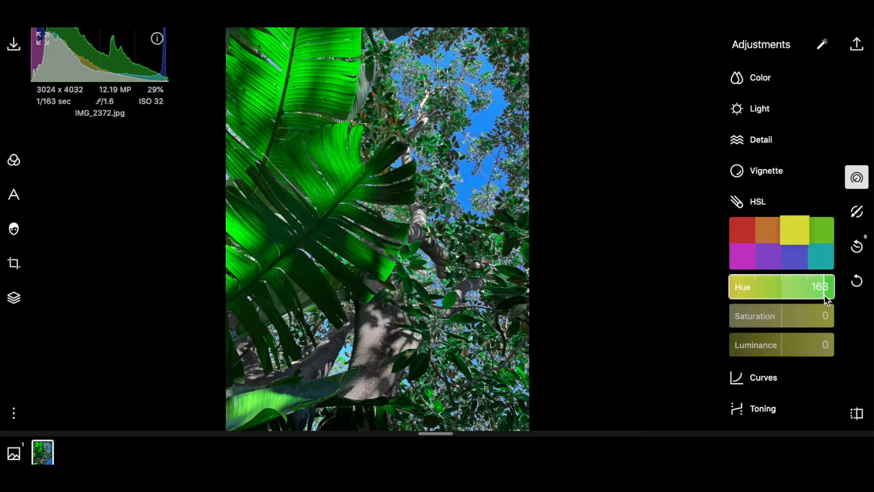
{"action": "left_click_drag", "start_coordinate": [820, 295], "coordinate": [833, 320]}
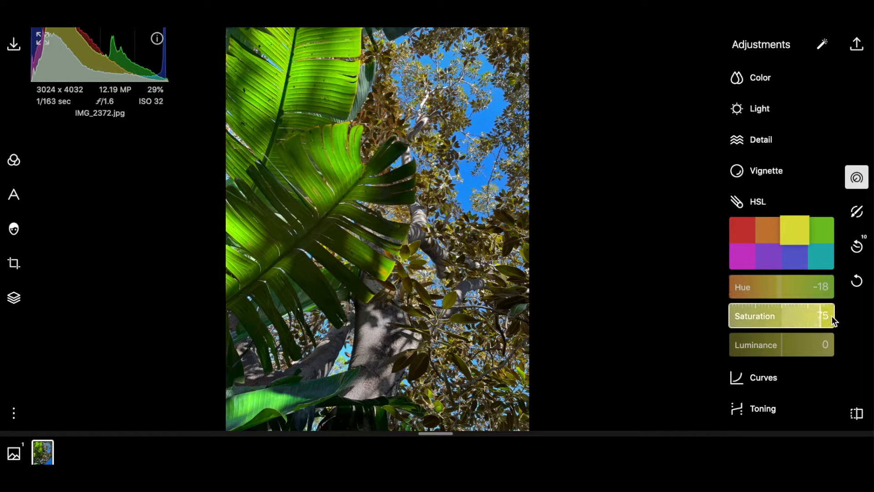
{"action": "left_click_drag", "start_coordinate": [756, 311], "coordinate": [833, 307]}
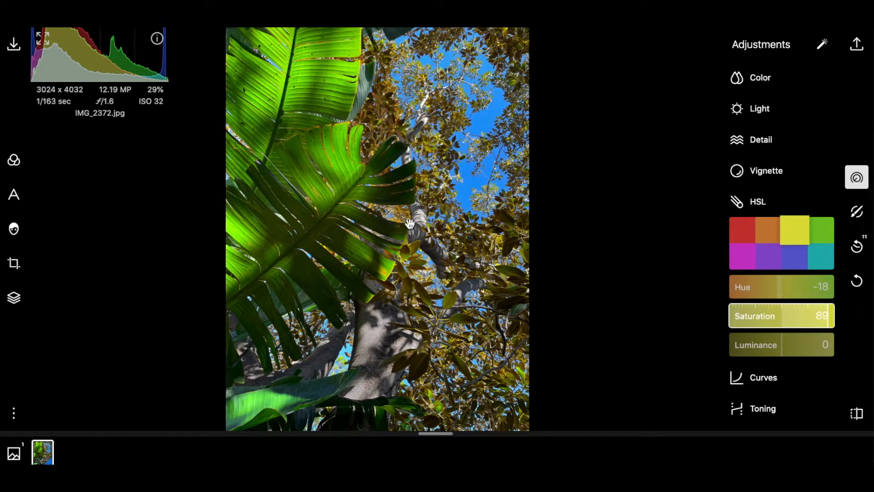
{"action": "left_click_drag", "start_coordinate": [761, 345], "coordinate": [824, 354]}
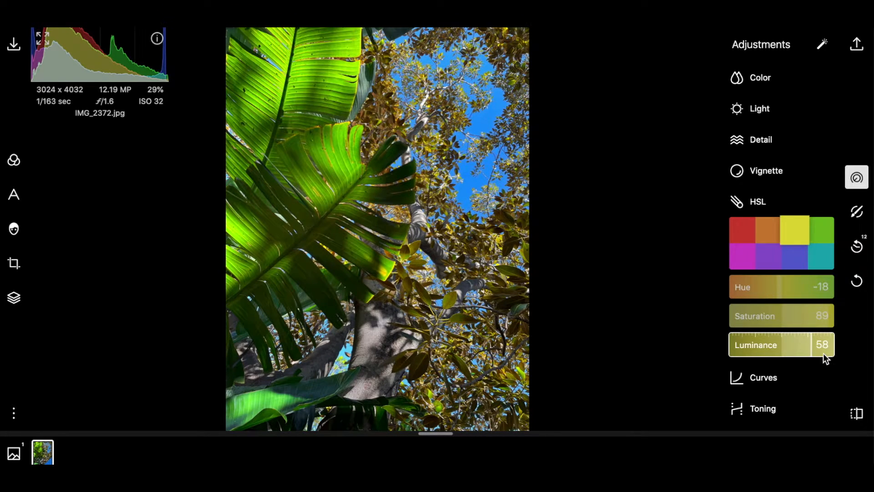
{"action": "left_click", "coordinate": [857, 415]}
{"action": "left_click", "coordinate": [857, 415]}
Set the aqua Saturation to -57 in the HSL adjustments, leaving its Hue and Luminance at 0
{"action": "left_click", "coordinate": [817, 261]}
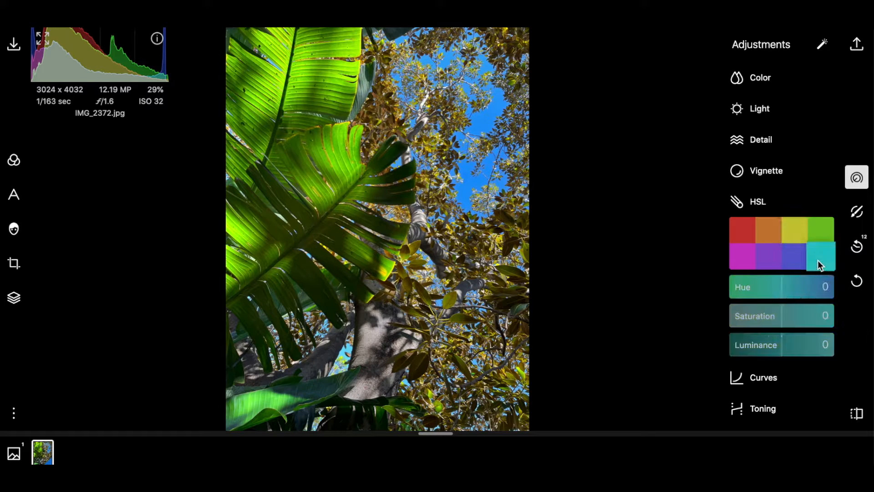
{"action": "mouse_move", "coordinate": [780, 286]}
{"action": "left_mouse_down"}
{"action": "mouse_move", "coordinate": [737, 286]}
{"action": "mouse_move", "coordinate": [851, 302]}
{"action": "mouse_move", "coordinate": [725, 283]}
{"action": "mouse_move", "coordinate": [780, 288]}
{"action": "mouse_move", "coordinate": [756, 315]}
{"action": "mouse_move", "coordinate": [820, 319]}
{"action": "mouse_move", "coordinate": [730, 324]}
{"action": "mouse_move", "coordinate": [751, 325]}
{"action": "mouse_move", "coordinate": [752, 358]}
{"action": "mouse_move", "coordinate": [748, 349]}
{"action": "mouse_move", "coordinate": [817, 348]}
{"action": "mouse_move", "coordinate": [780, 346]}
{"action": "left_mouse_up"}
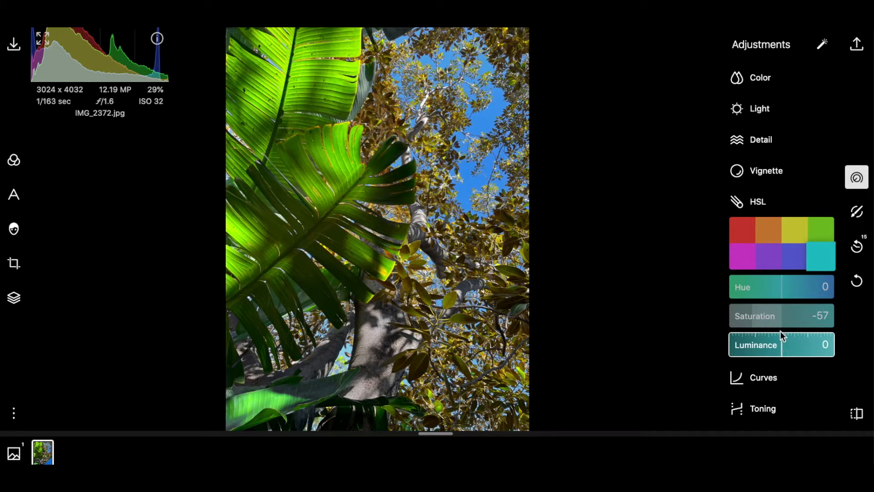
{"action": "left_click", "coordinate": [755, 202]}
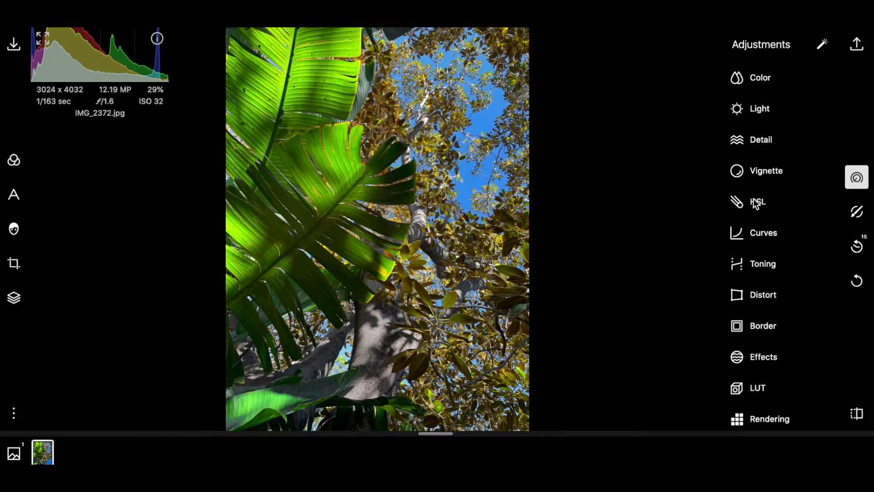
Shape a gentle S on the white tone curve with one shadow point and one highlight point at 167, 177
{"action": "left_click", "coordinate": [760, 232]}
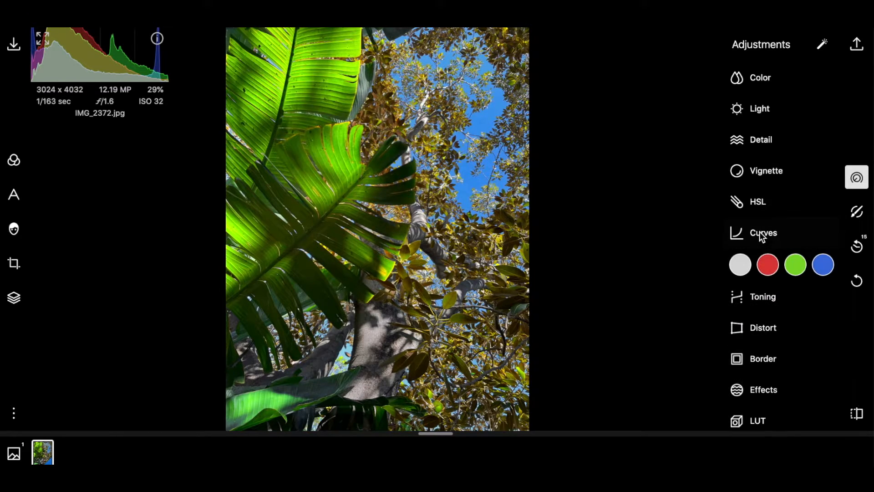
{"action": "left_click", "coordinate": [742, 263]}
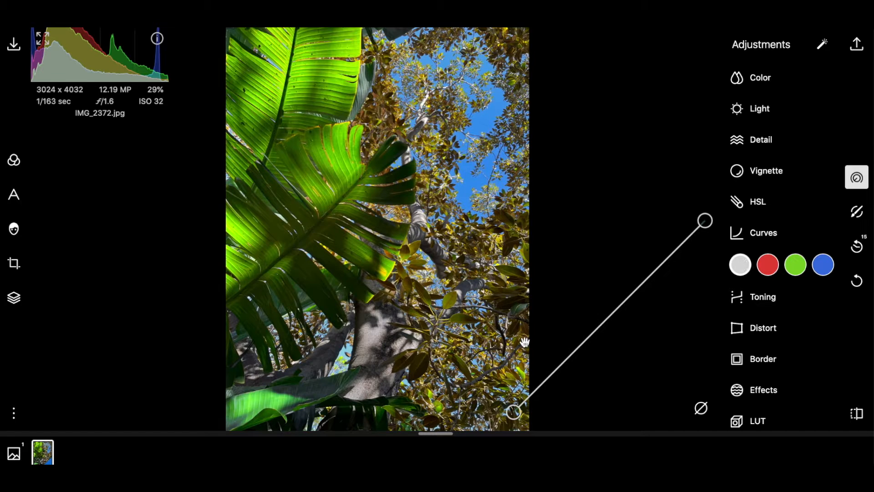
{"action": "left_click", "coordinate": [580, 359]}
{"action": "left_click_drag", "start_coordinate": [579, 359], "coordinate": [577, 357]}
{"action": "left_click", "coordinate": [648, 278]}
{"action": "left_click_drag", "start_coordinate": [649, 279], "coordinate": [646, 268]}
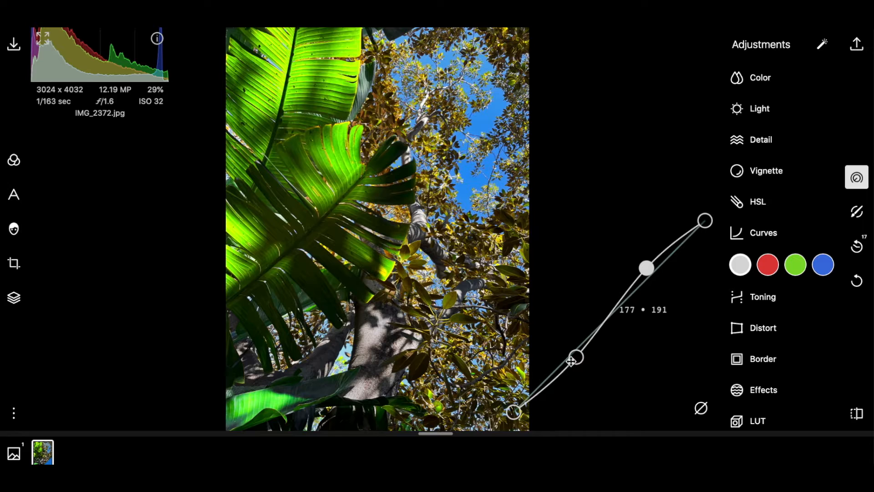
{"action": "mouse_move", "coordinate": [577, 360]}
{"action": "left_mouse_down"}
{"action": "mouse_move", "coordinate": [564, 333]}
{"action": "mouse_move", "coordinate": [579, 372]}
{"action": "mouse_move", "coordinate": [576, 361]}
{"action": "left_mouse_up"}
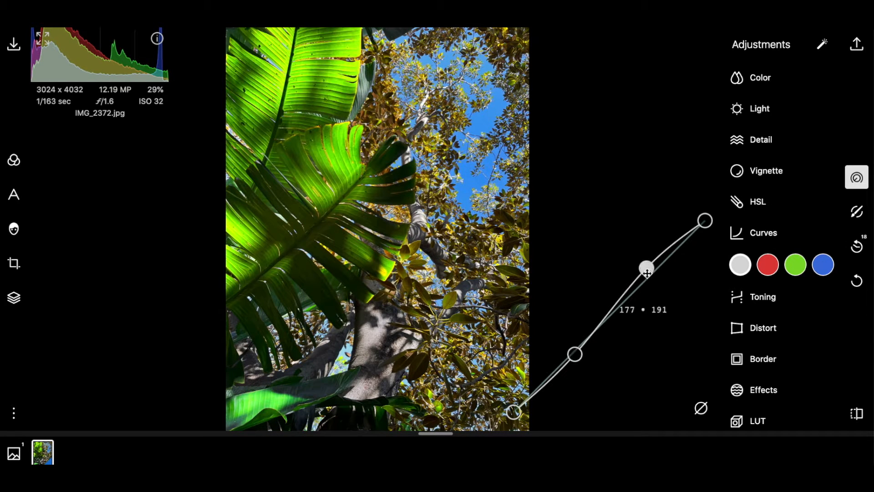
{"action": "mouse_move", "coordinate": [646, 273]}
{"action": "left_mouse_down"}
{"action": "mouse_move", "coordinate": [650, 283]}
{"action": "mouse_move", "coordinate": [642, 263]}
{"action": "mouse_move", "coordinate": [644, 288]}
{"action": "mouse_move", "coordinate": [639, 279]}
{"action": "left_mouse_up"}
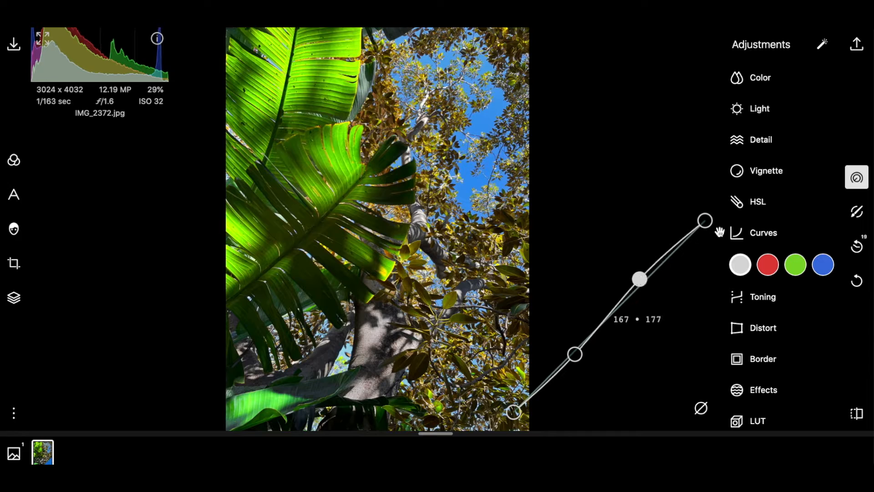
Lower the tone curve's white endpoint slightly and place its black endpoint at the lowest output level
{"action": "left_click_drag", "start_coordinate": [704, 221], "coordinate": [707, 202]}
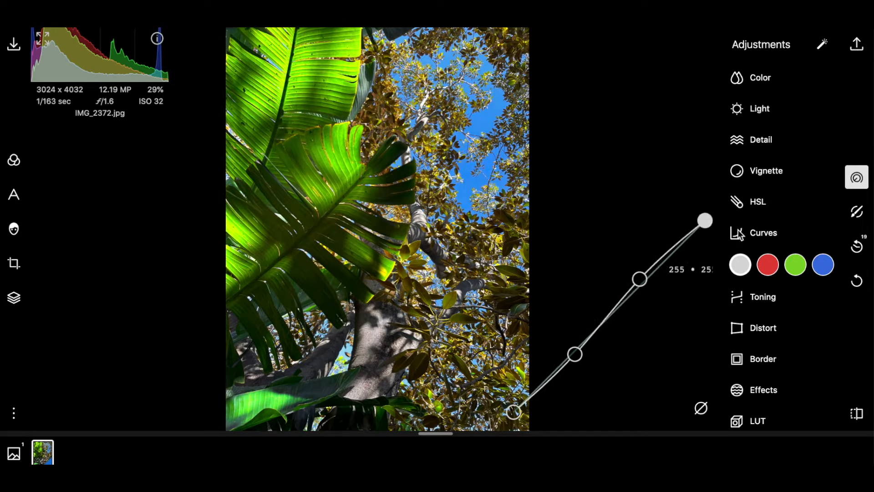
{"action": "mouse_move", "coordinate": [740, 235]}
{"action": "left_mouse_down"}
{"action": "mouse_move", "coordinate": [748, 276]}
{"action": "mouse_move", "coordinate": [754, 217]}
{"action": "mouse_move", "coordinate": [752, 231]}
{"action": "left_mouse_up"}
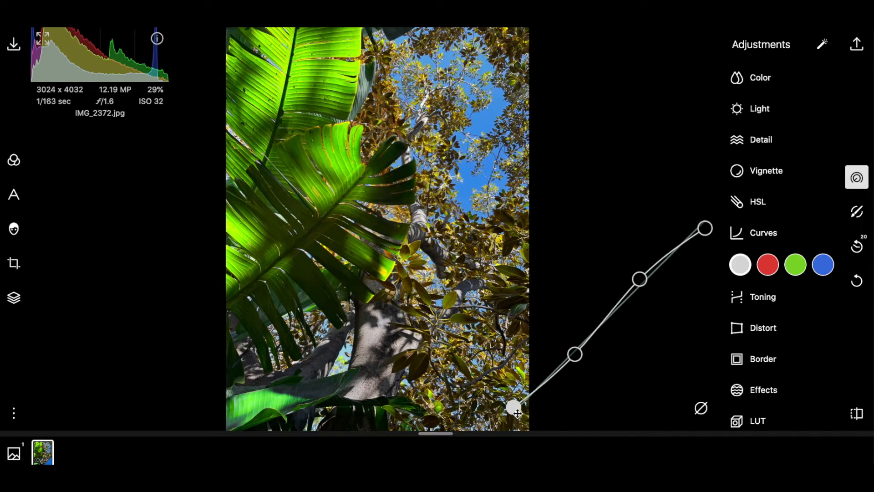
{"action": "left_click_drag", "start_coordinate": [516, 406], "coordinate": [505, 420]}
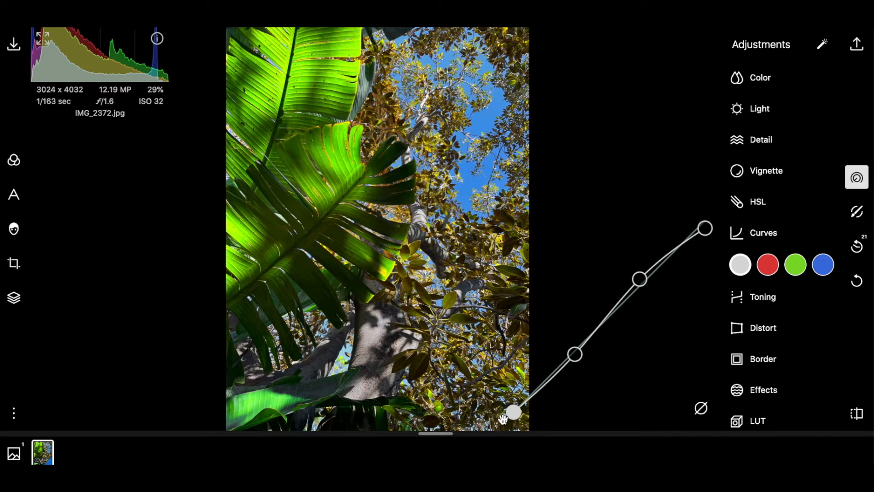
Compare the edit with the original photo and move the red curve's highlight endpoint to 242, 255
{"action": "left_click", "coordinate": [858, 414]}
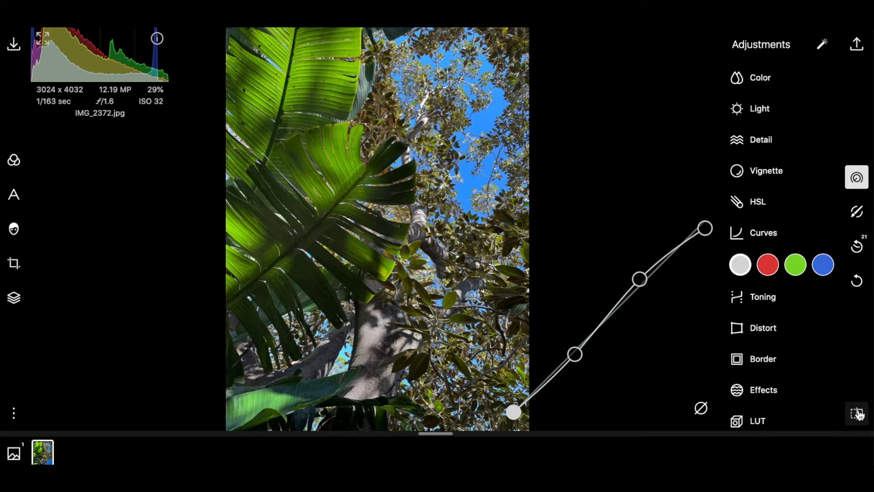
{"action": "left_click", "coordinate": [858, 414]}
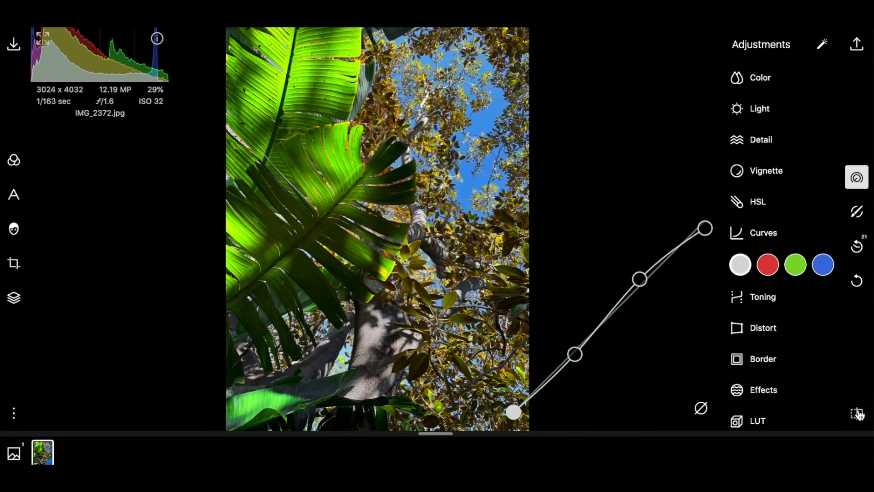
{"action": "left_click", "coordinate": [768, 268]}
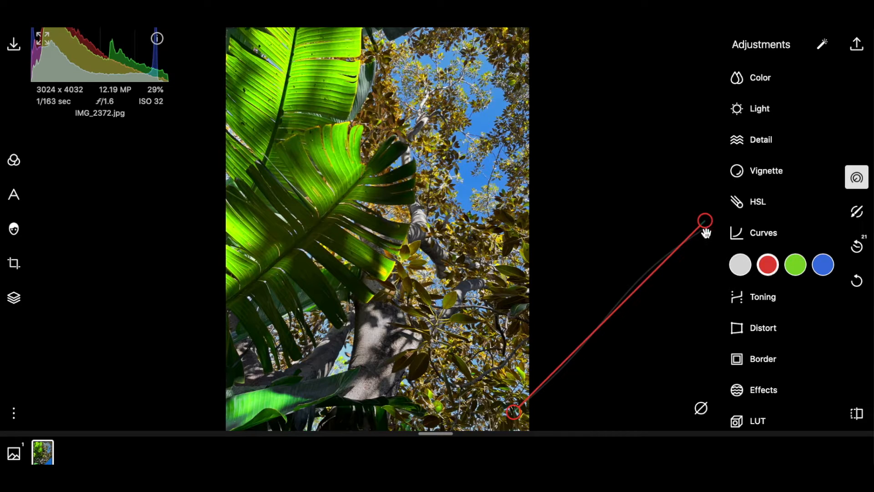
{"action": "left_click_drag", "start_coordinate": [705, 220], "coordinate": [696, 199]}
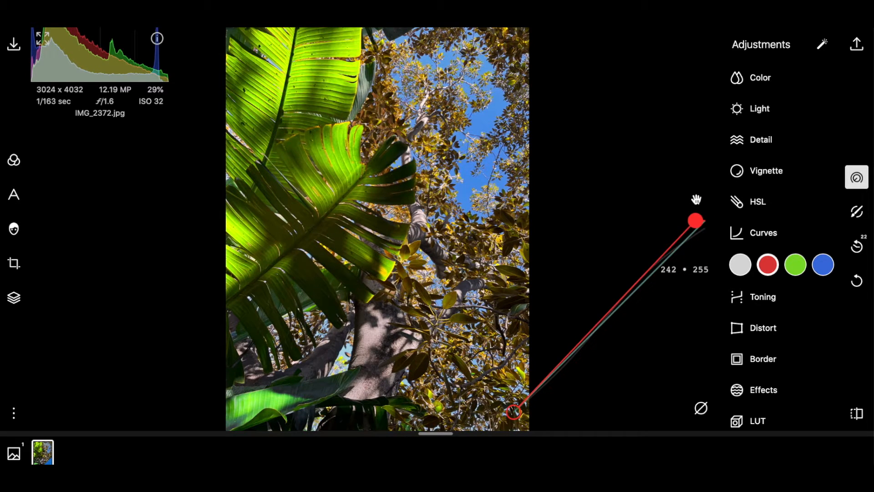
Lower the output of the blue curve's highlight endpoint slightly at input 255 and close the curve editor
{"action": "left_click", "coordinate": [824, 268]}
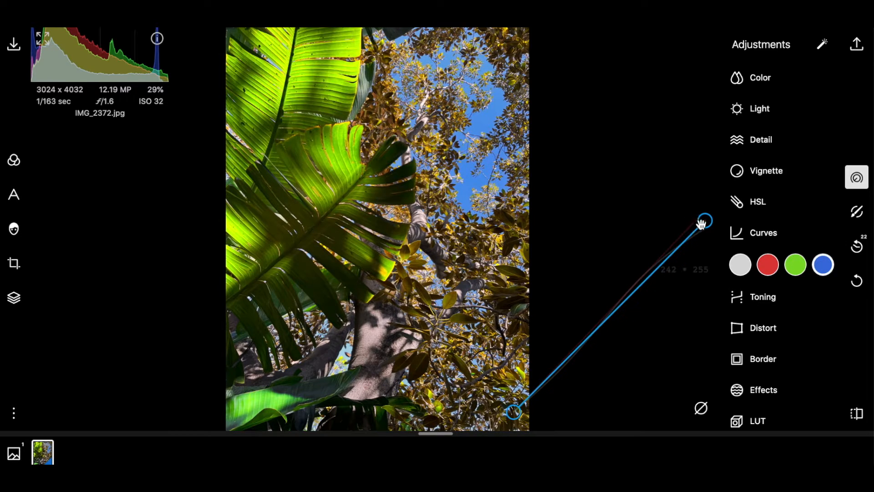
{"action": "left_click_drag", "start_coordinate": [707, 224], "coordinate": [730, 235]}
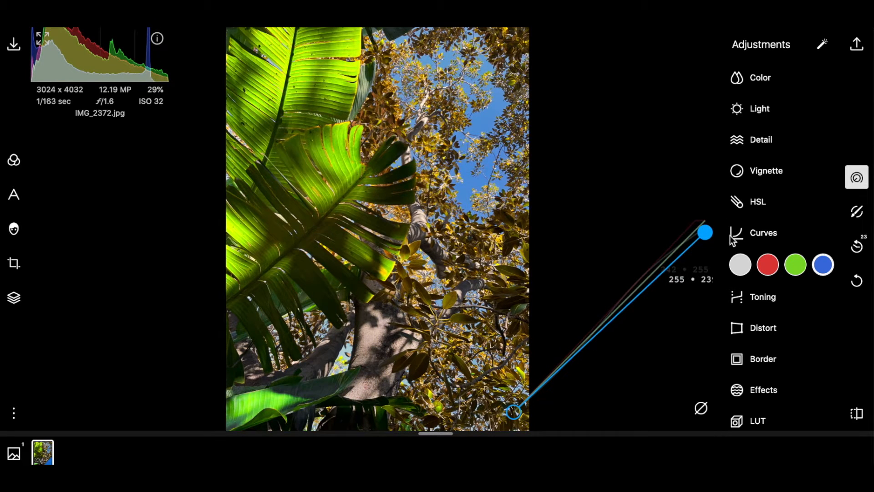
{"action": "left_click", "coordinate": [802, 234]}
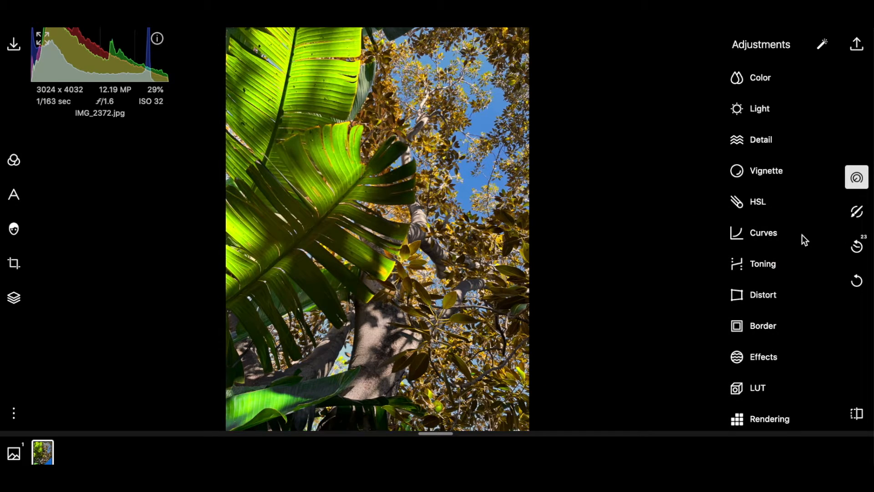
Give the shadows a faint warm orange tint in Toning and try a highlights tint
{"action": "left_click", "coordinate": [754, 262]}
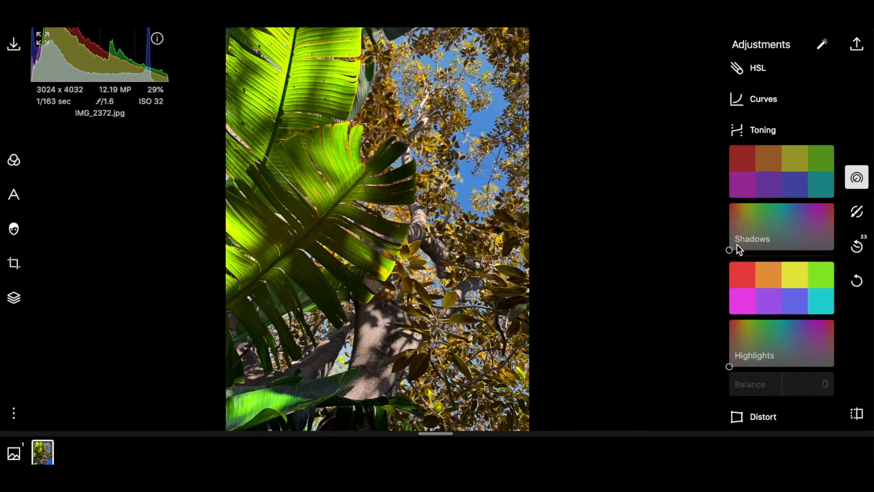
{"action": "mouse_move", "coordinate": [752, 230]}
{"action": "left_mouse_down"}
{"action": "mouse_move", "coordinate": [780, 223]}
{"action": "mouse_move", "coordinate": [803, 232]}
{"action": "mouse_move", "coordinate": [815, 208]}
{"action": "mouse_move", "coordinate": [788, 220]}
{"action": "mouse_move", "coordinate": [742, 221]}
{"action": "mouse_move", "coordinate": [743, 232]}
{"action": "left_mouse_up"}
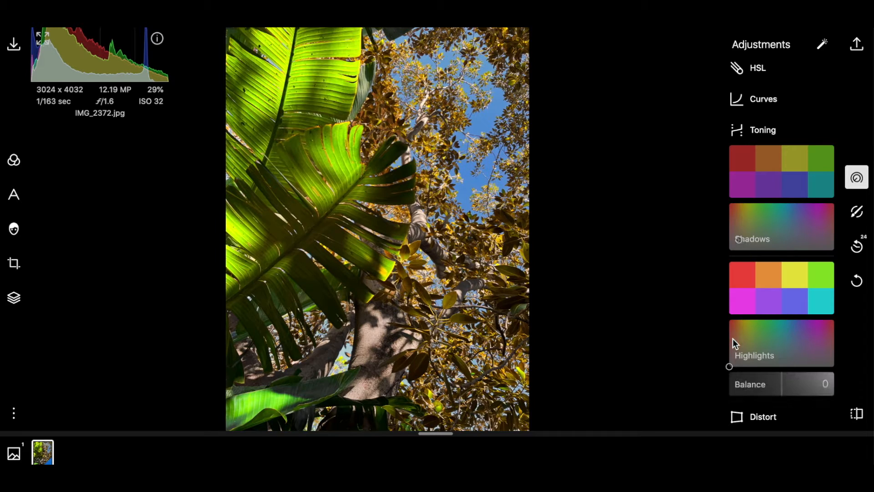
{"action": "mouse_move", "coordinate": [756, 341]}
{"action": "left_mouse_down"}
{"action": "mouse_move", "coordinate": [780, 350]}
{"action": "mouse_move", "coordinate": [803, 342]}
{"action": "mouse_move", "coordinate": [802, 322]}
{"action": "mouse_move", "coordinate": [745, 350]}
{"action": "left_mouse_up"}
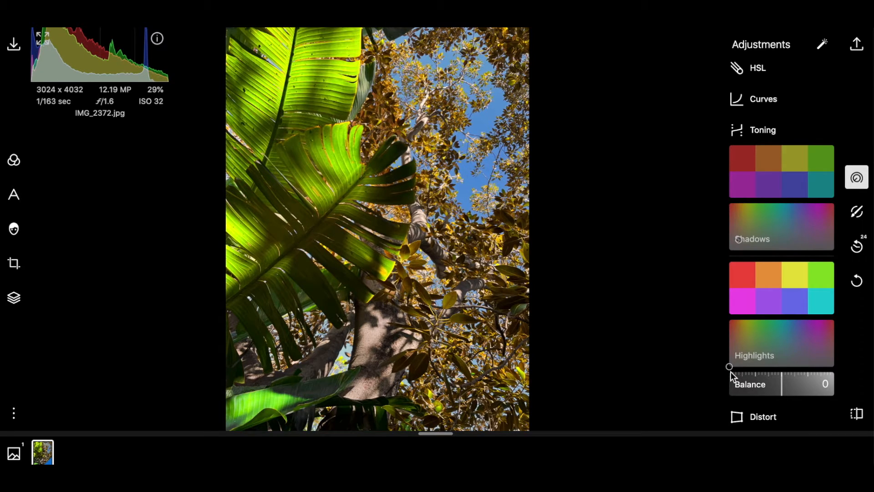
Set the toning Balance to -17 and compare the edit with the original photo
{"action": "scroll", "coordinate": [747, 346], "scroll_direction": "down", "scroll_amount": 5}
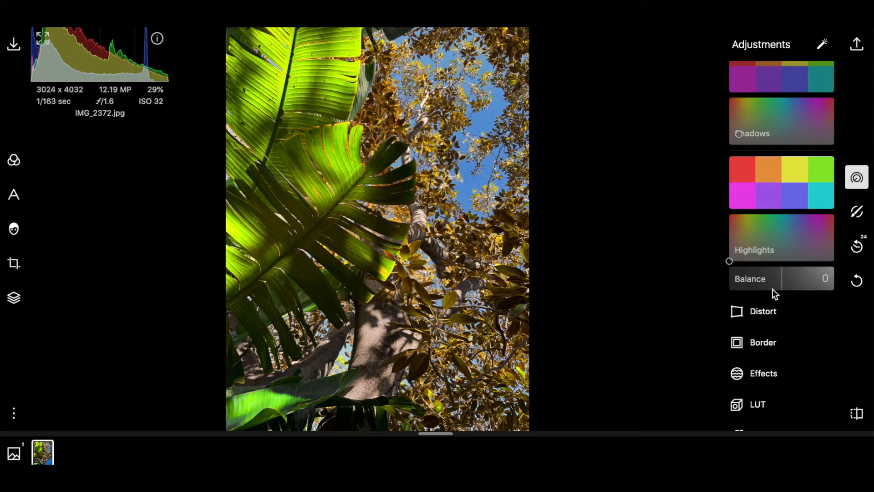
{"action": "left_click_drag", "start_coordinate": [782, 279], "coordinate": [763, 280]}
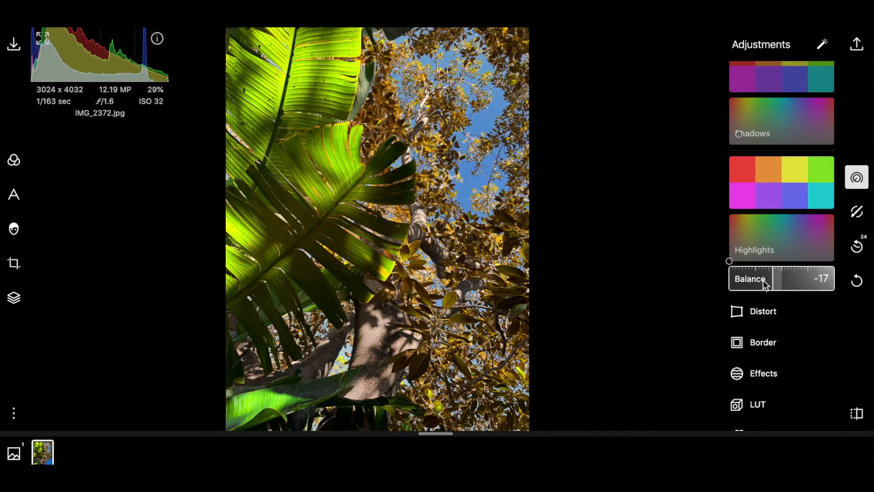
{"action": "left_click", "coordinate": [855, 419]}
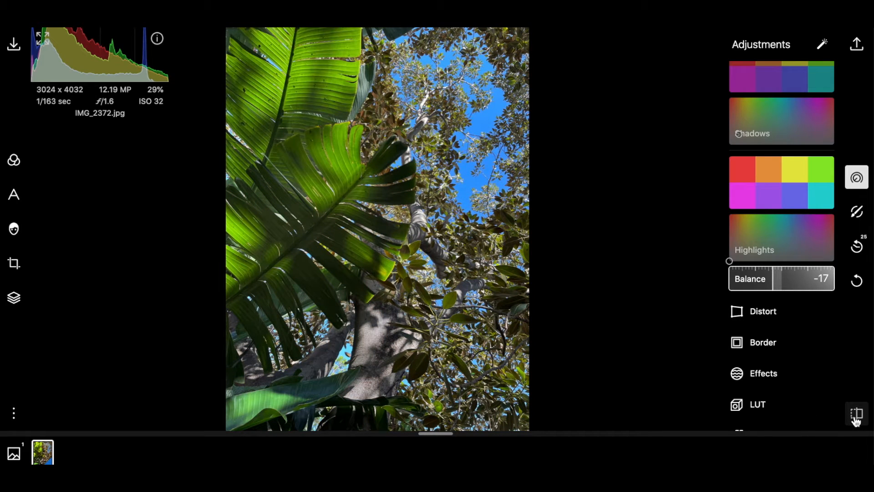
{"action": "left_click", "coordinate": [855, 419]}
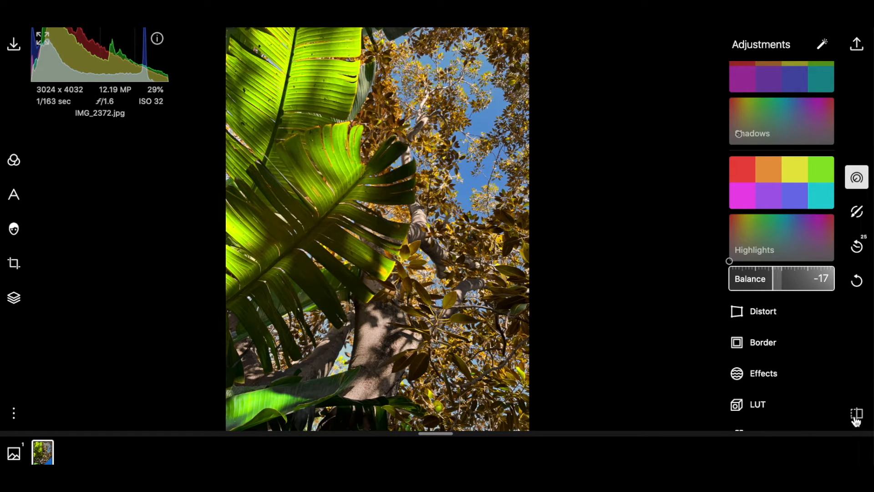
Set the color adjustments to Temp 3, Vibrance 49 and Saturation 4, keeping Tint at 0
{"action": "scroll", "coordinate": [816, 351], "scroll_direction": "down", "scroll_amount": 1}
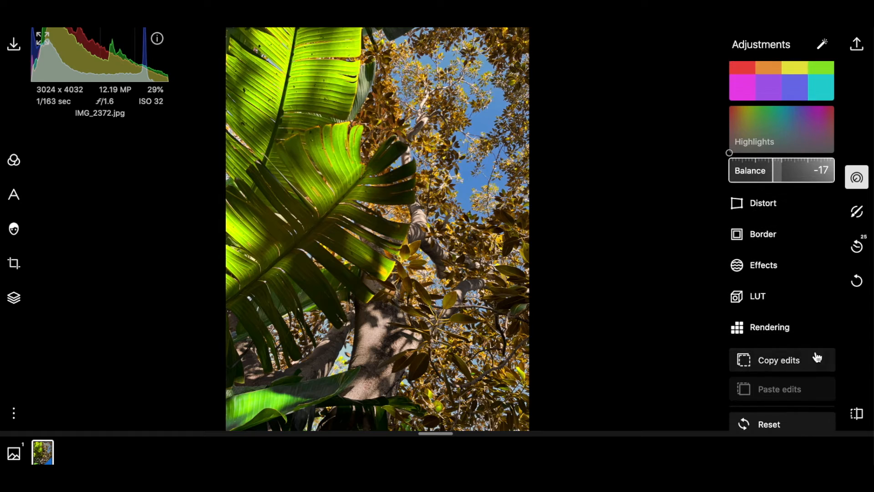
{"action": "scroll", "coordinate": [816, 351], "scroll_direction": "up", "scroll_amount": 8}
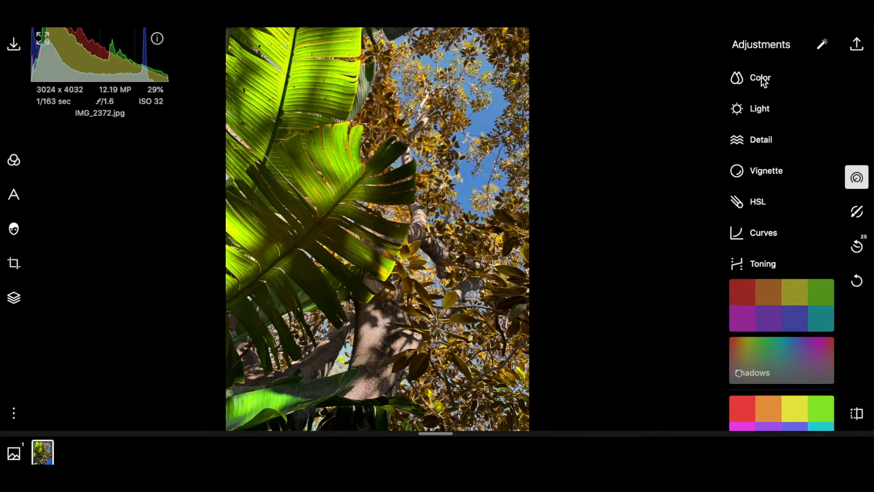
{"action": "left_click", "coordinate": [761, 78]}
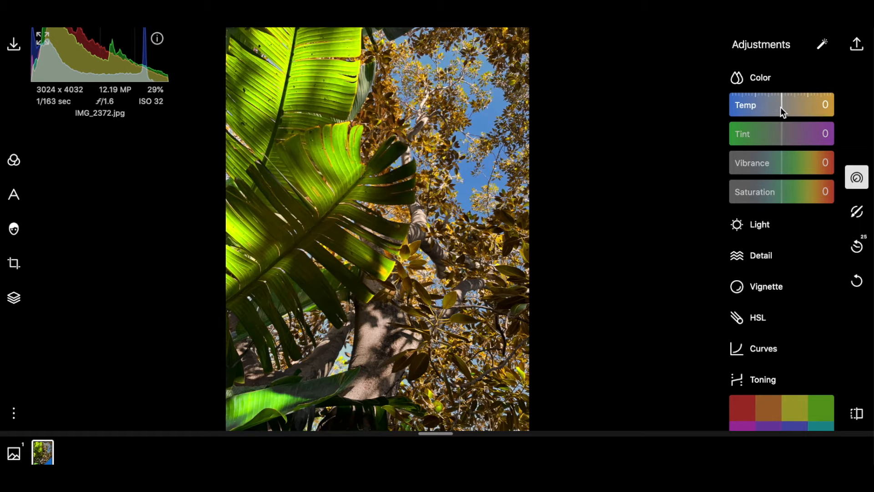
{"action": "mouse_move", "coordinate": [780, 107]}
{"action": "left_mouse_down"}
{"action": "mouse_move", "coordinate": [805, 107]}
{"action": "mouse_move", "coordinate": [733, 111]}
{"action": "mouse_move", "coordinate": [791, 110]}
{"action": "left_mouse_up"}
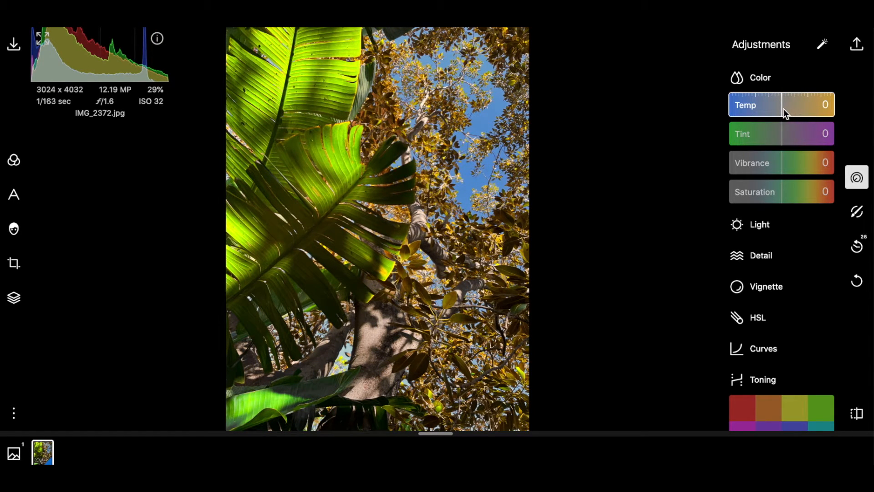
{"action": "mouse_move", "coordinate": [783, 108]}
{"action": "left_mouse_down"}
{"action": "mouse_move", "coordinate": [791, 108]}
{"action": "mouse_move", "coordinate": [783, 108]}
{"action": "left_mouse_up"}
{"action": "left_click_drag", "start_coordinate": [781, 139], "coordinate": [813, 164]}
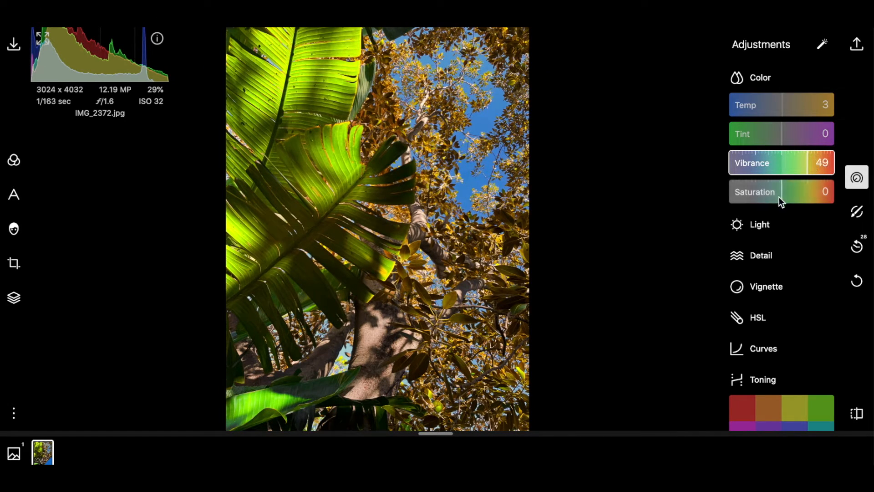
{"action": "mouse_move", "coordinate": [783, 192]}
{"action": "left_mouse_down"}
{"action": "mouse_move", "coordinate": [801, 193]}
{"action": "mouse_move", "coordinate": [765, 195]}
{"action": "mouse_move", "coordinate": [796, 191]}
{"action": "mouse_move", "coordinate": [786, 190]}
{"action": "left_mouse_up"}
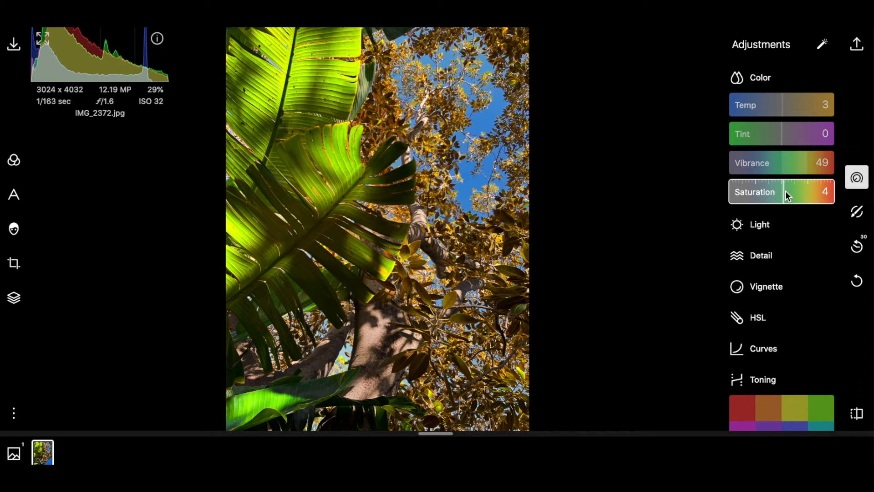
Refine the yellow and green HSL adjustments, with green at Hue 2, Saturation 58 and Luminance 59, and compare with the original
{"action": "scroll", "coordinate": [774, 296], "scroll_direction": "down", "scroll_amount": 3}
{"action": "left_click", "coordinate": [757, 250]}
{"action": "left_click", "coordinate": [769, 276]}
{"action": "left_click", "coordinate": [793, 279]}
{"action": "left_click_drag", "start_coordinate": [776, 333], "coordinate": [794, 328]}
{"action": "left_click", "coordinate": [824, 272]}
{"action": "left_click", "coordinate": [794, 274]}
{"action": "left_click", "coordinate": [860, 419]}
{"action": "left_click", "coordinate": [821, 273]}
{"action": "scroll", "coordinate": [758, 220], "scroll_direction": "down", "scroll_amount": 5}
Refine the white tone curve by adding a midtone point and raising the highlight point to 176, 193
{"action": "left_click", "coordinate": [740, 254]}
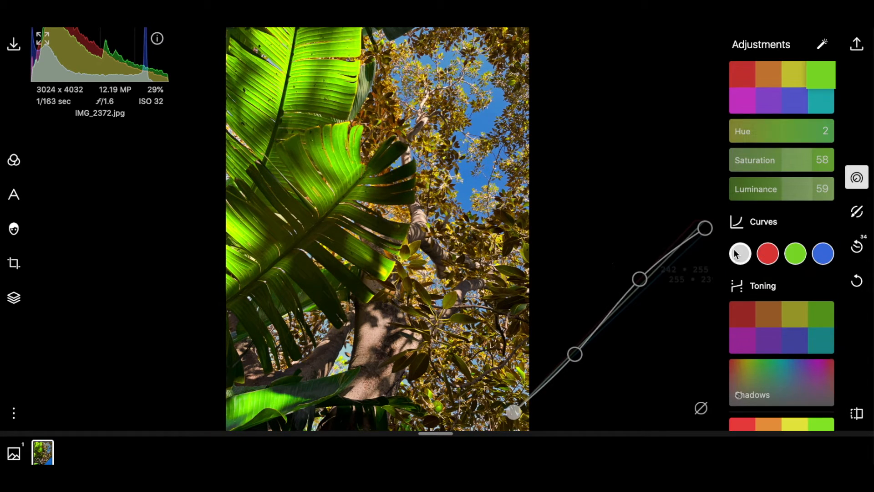
{"action": "mouse_move", "coordinate": [575, 354]}
{"action": "left_mouse_down"}
{"action": "mouse_move", "coordinate": [568, 345]}
{"action": "mouse_move", "coordinate": [574, 353]}
{"action": "left_mouse_up"}
{"action": "left_click_drag", "start_coordinate": [606, 317], "coordinate": [607, 315]}
{"action": "left_click_drag", "start_coordinate": [640, 279], "coordinate": [645, 266]}
Raise the blue curve's highlight endpoint to 253, 255, reset the red curve and set its highlight endpoint to 254, 255
{"action": "scroll", "coordinate": [755, 318], "scroll_direction": "down", "scroll_amount": 3}
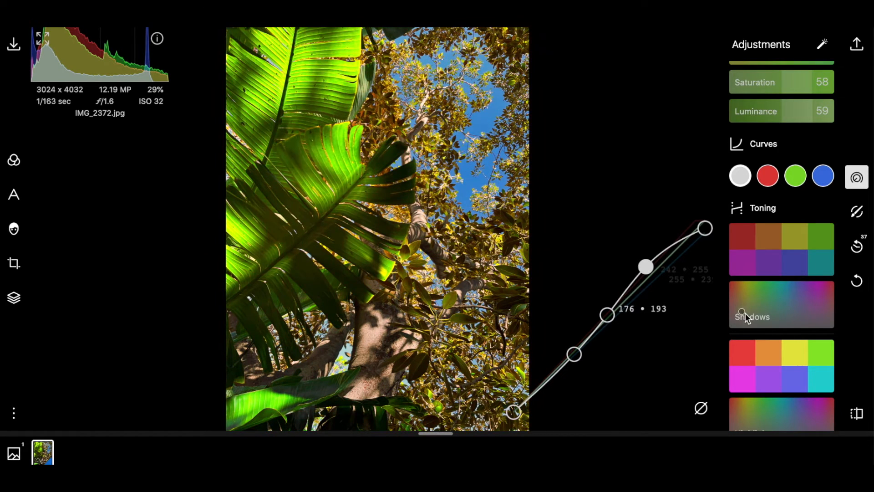
{"action": "left_click", "coordinate": [823, 176]}
{"action": "left_click_drag", "start_coordinate": [705, 236], "coordinate": [693, 220]}
{"action": "left_click", "coordinate": [768, 176]}
{"action": "left_click_drag", "start_coordinate": [580, 344], "coordinate": [590, 333]}
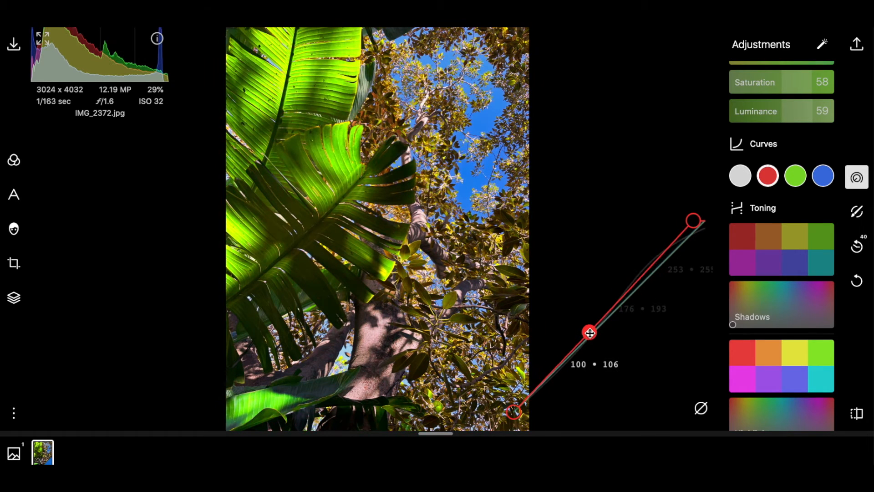
{"action": "left_click", "coordinate": [701, 407]}
{"action": "mouse_move", "coordinate": [704, 221]}
{"action": "left_mouse_down"}
{"action": "mouse_move", "coordinate": [683, 220]}
{"action": "mouse_move", "coordinate": [705, 221]}
{"action": "left_mouse_up"}
Try different shadow tints in Toning and bring the shadows tint down to zero saturation
{"action": "left_click", "coordinate": [796, 239]}
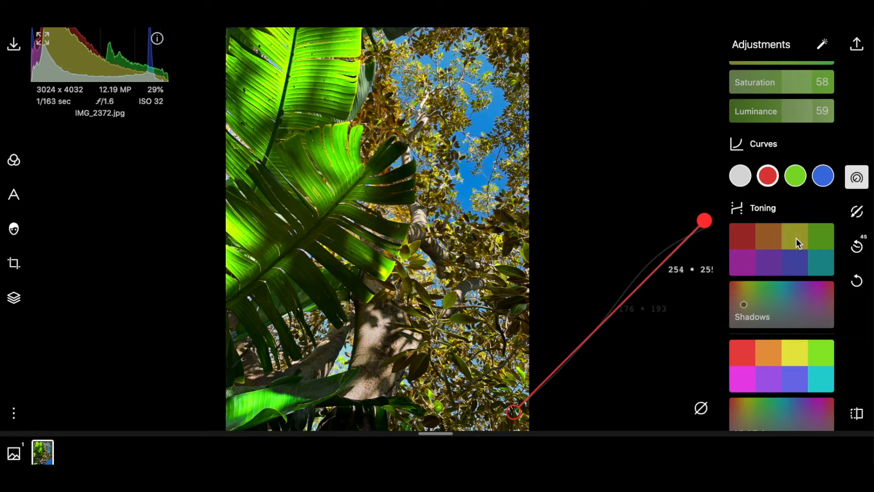
{"action": "mouse_move", "coordinate": [796, 304]}
{"action": "left_mouse_down"}
{"action": "mouse_move", "coordinate": [770, 299]}
{"action": "mouse_move", "coordinate": [741, 316]}
{"action": "left_mouse_up"}
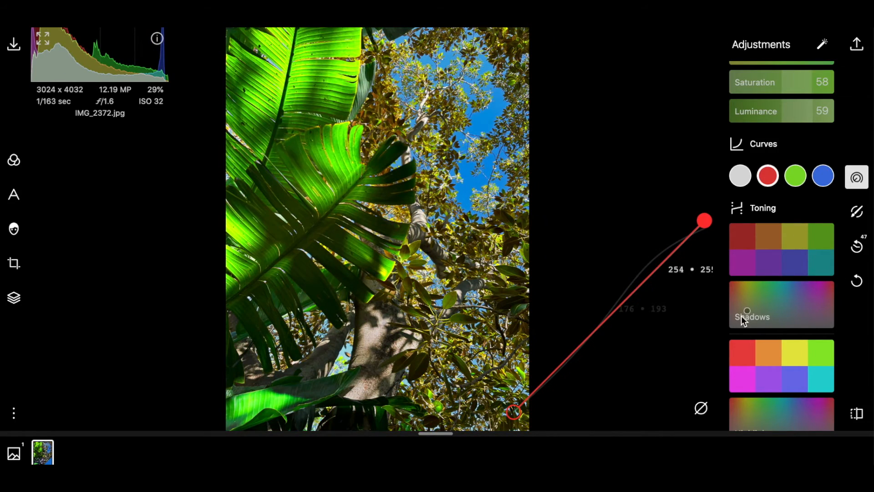
{"action": "left_click", "coordinate": [740, 176]}
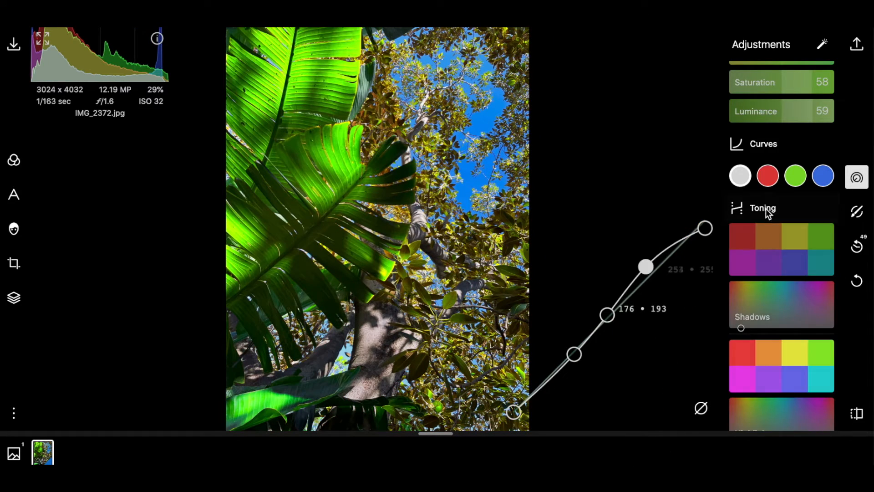
{"action": "left_click", "coordinate": [817, 240]}
{"action": "mouse_move", "coordinate": [749, 338]}
{"action": "left_mouse_down"}
{"action": "mouse_move", "coordinate": [737, 308]}
{"action": "mouse_move", "coordinate": [734, 351]}
{"action": "left_mouse_up"}
{"action": "scroll", "coordinate": [732, 274], "scroll_direction": "down", "scroll_amount": 5}
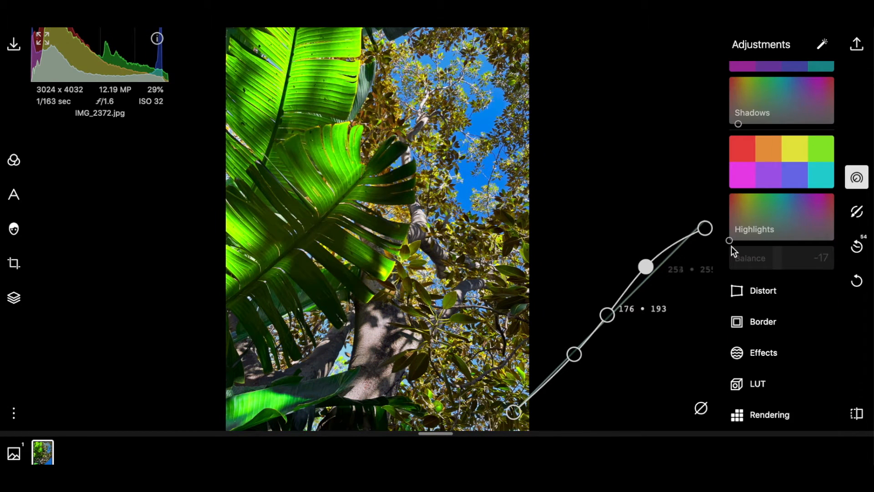
Try a magenta highlights tint in Toning, change it to fully saturated red and compare with the original photo
{"action": "left_click", "coordinate": [757, 294]}
{"action": "left_click", "coordinate": [817, 210]}
{"action": "scroll", "coordinate": [774, 251], "scroll_direction": "up", "scroll_amount": 3}
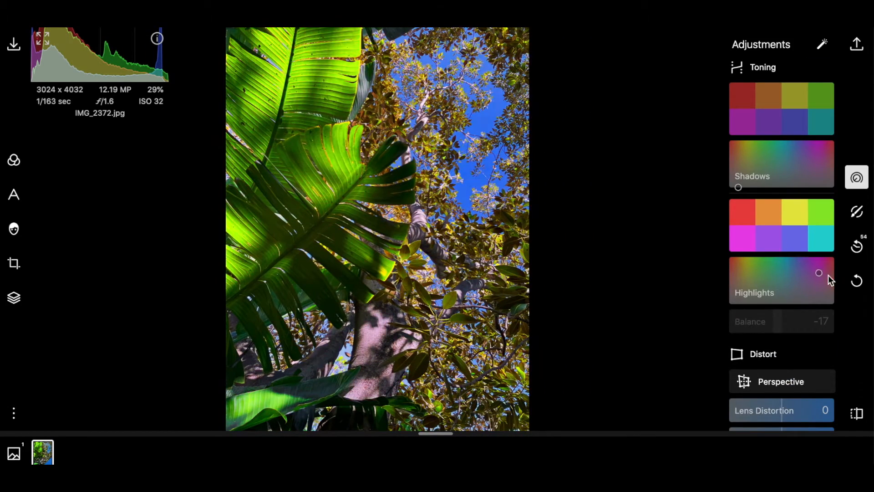
{"action": "mouse_move", "coordinate": [828, 275]}
{"action": "left_mouse_down"}
{"action": "mouse_move", "coordinate": [772, 238]}
{"action": "mouse_move", "coordinate": [701, 230]}
{"action": "left_mouse_up"}
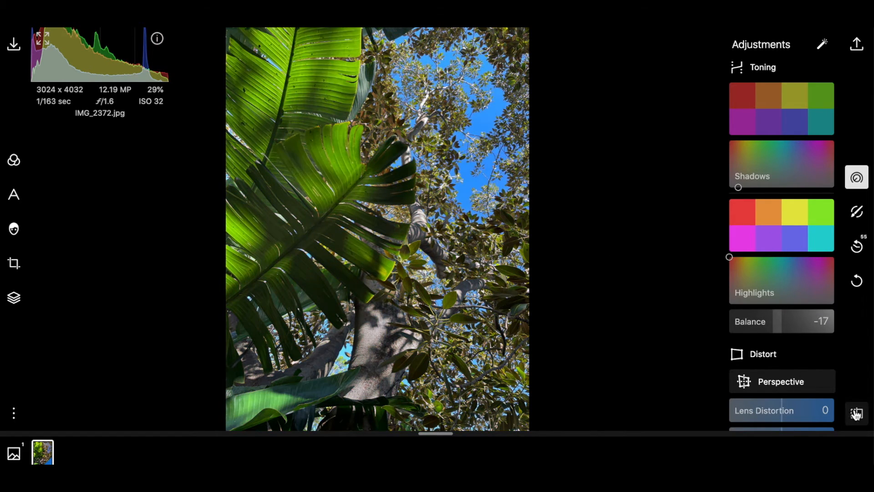
{"action": "scroll", "coordinate": [792, 340], "scroll_direction": "down", "scroll_amount": 6}
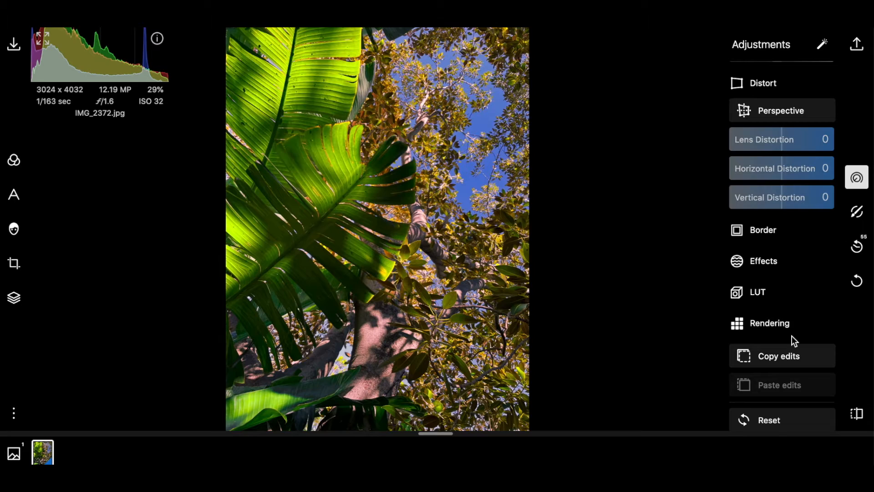
{"action": "scroll", "coordinate": [792, 338], "scroll_direction": "up", "scroll_amount": 6}
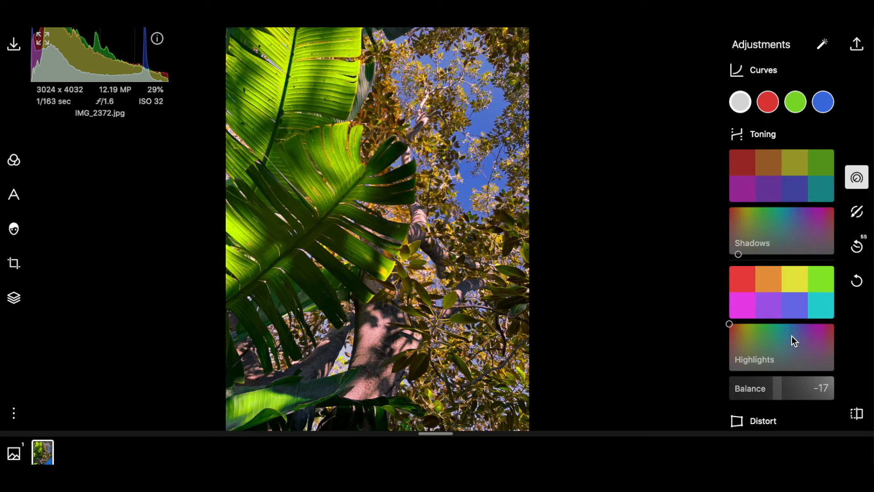
{"action": "scroll", "coordinate": [791, 335], "scroll_direction": "down", "scroll_amount": 6}
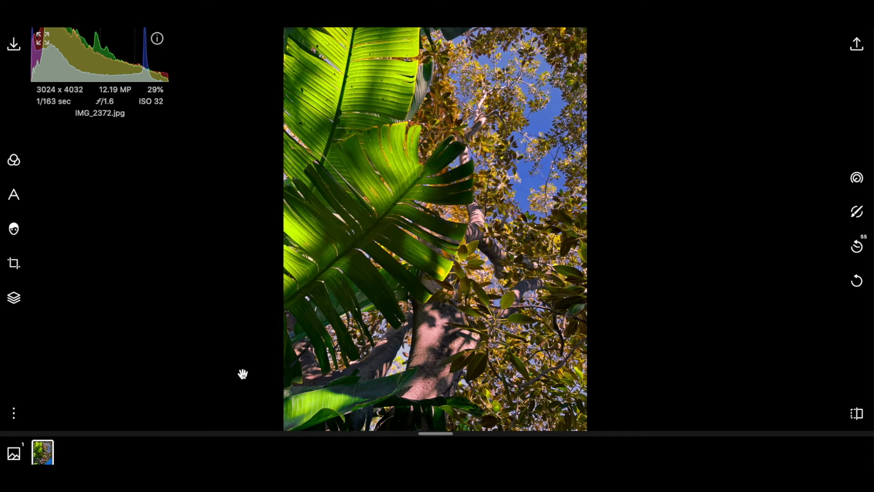
Try flipping the photo horizontally and back with the crop tool, and rotate it through a full turn in 90-degree increments
{"action": "left_click", "coordinate": [14, 263]}
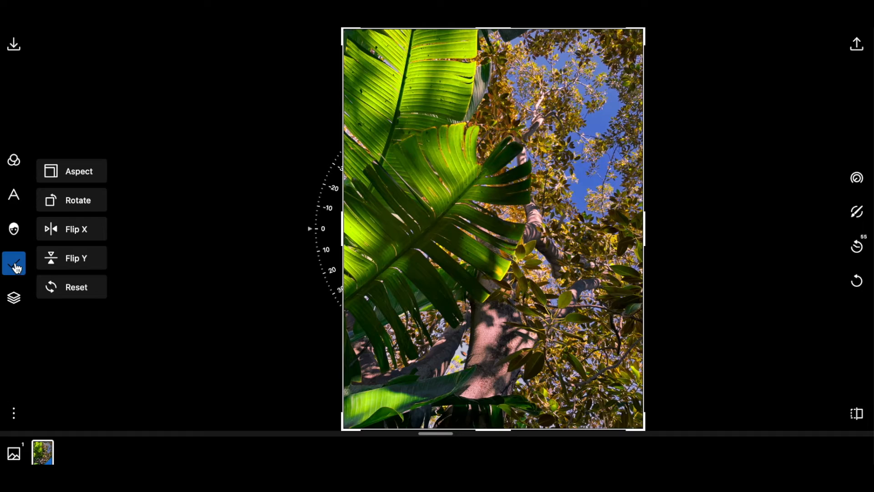
{"action": "left_click", "coordinate": [73, 236]}
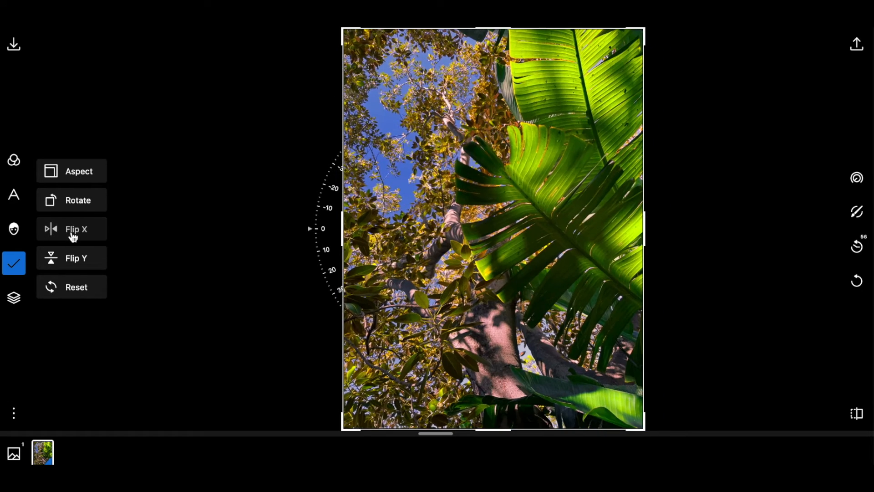
{"action": "left_click", "coordinate": [73, 235]}
{"action": "left_click", "coordinate": [75, 203]}
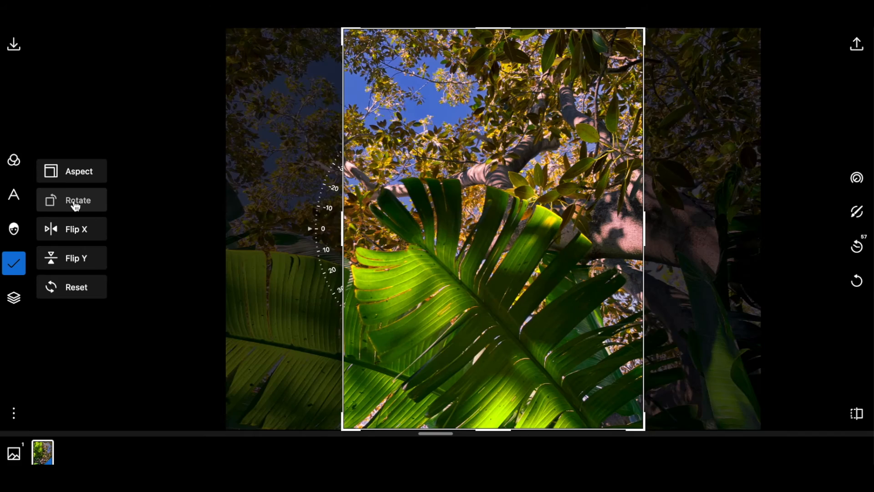
{"action": "left_click", "coordinate": [75, 205]}
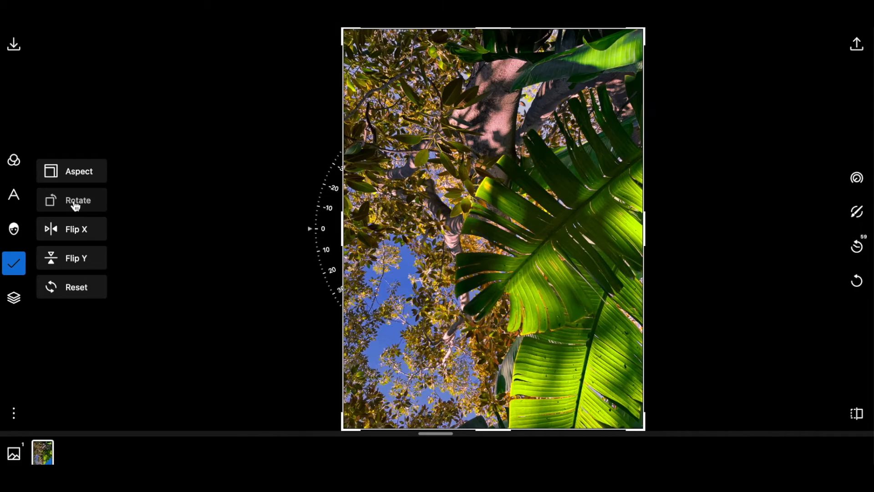
{"action": "left_click", "coordinate": [75, 205]}
{"action": "left_click", "coordinate": [75, 205]}
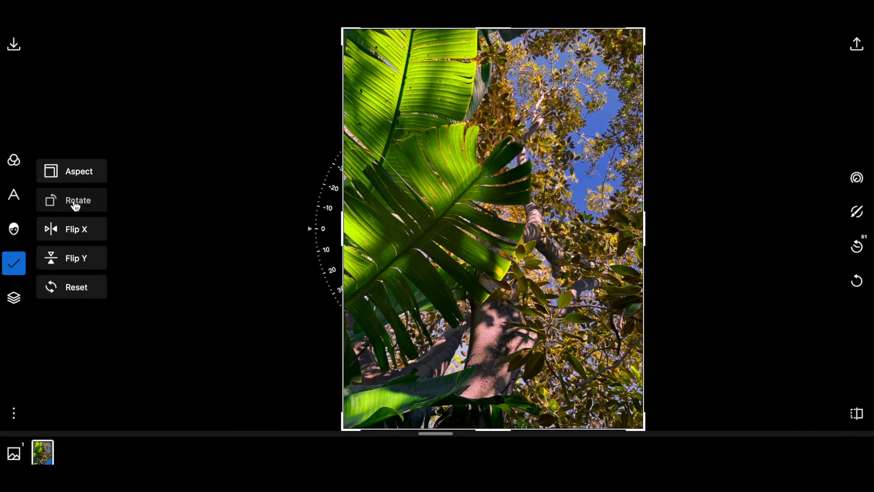
Mirror the photo horizontally, trying a vertical flip and back along the way, and finish cropping
{"action": "left_click", "coordinate": [75, 233]}
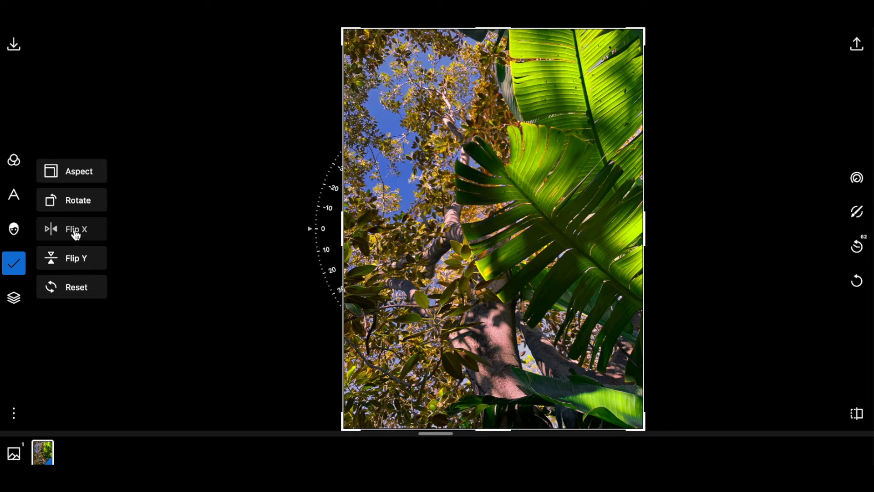
{"action": "left_click", "coordinate": [75, 260]}
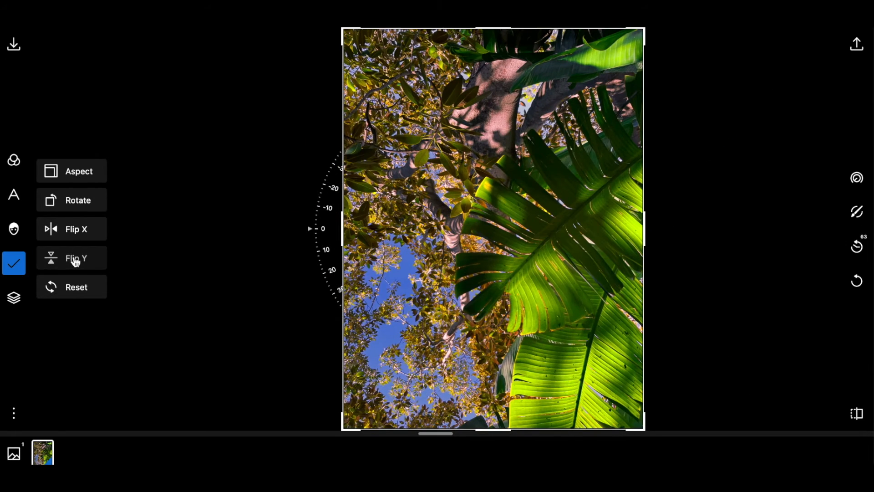
{"action": "left_click", "coordinate": [75, 259]}
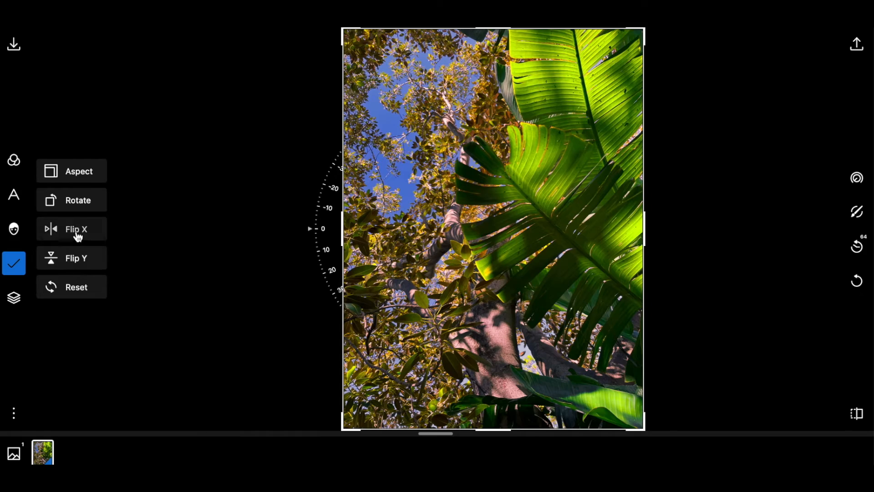
{"action": "left_click", "coordinate": [78, 235]}
{"action": "left_click", "coordinate": [77, 235]}
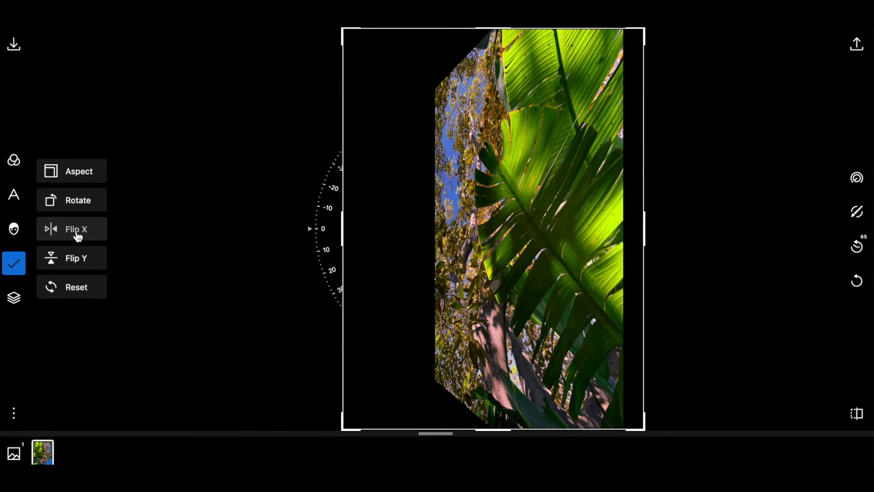
{"action": "left_click", "coordinate": [77, 235]}
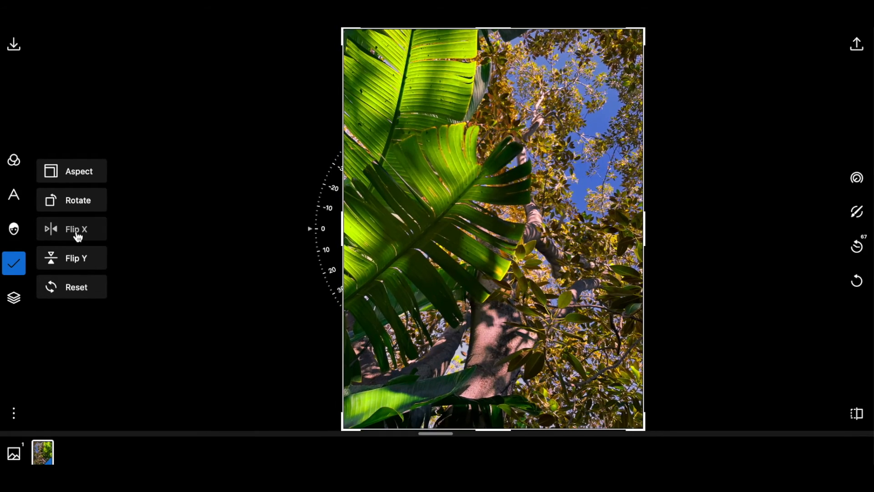
{"action": "left_click", "coordinate": [77, 235]}
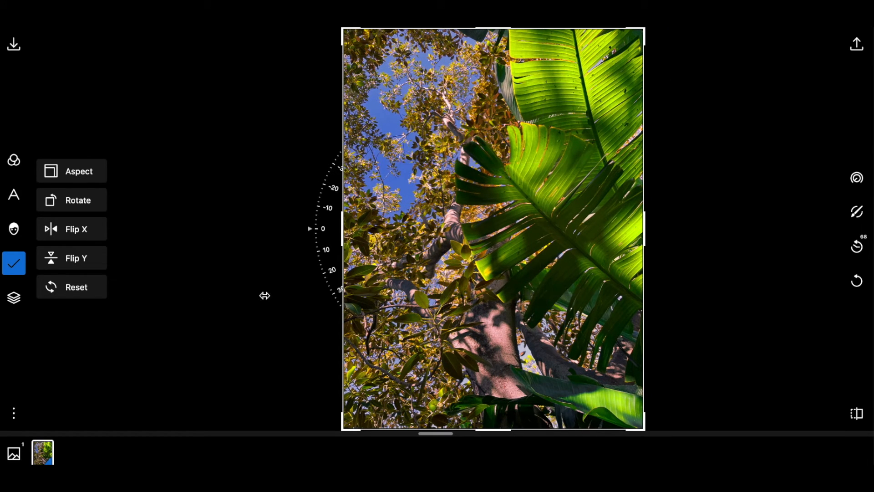
{"action": "left_click", "coordinate": [25, 266]}
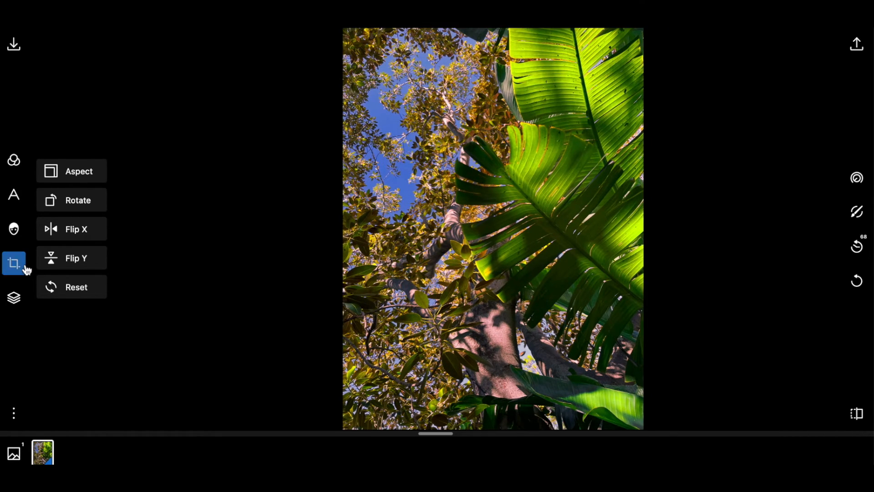
{"action": "left_click", "coordinate": [26, 268]}
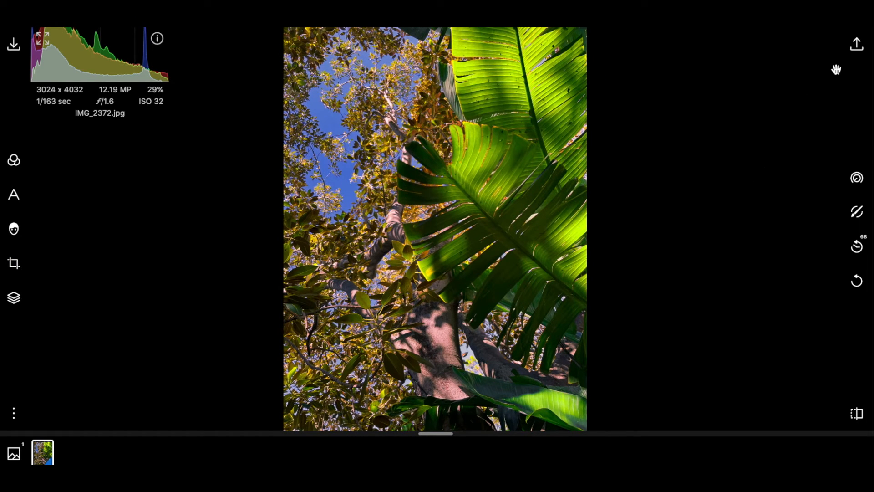
Save a copy of the photo as a JPEG at Best quality with the name MissBLeafPhoto, and dismiss the download notice
{"action": "left_click", "coordinate": [859, 44]}
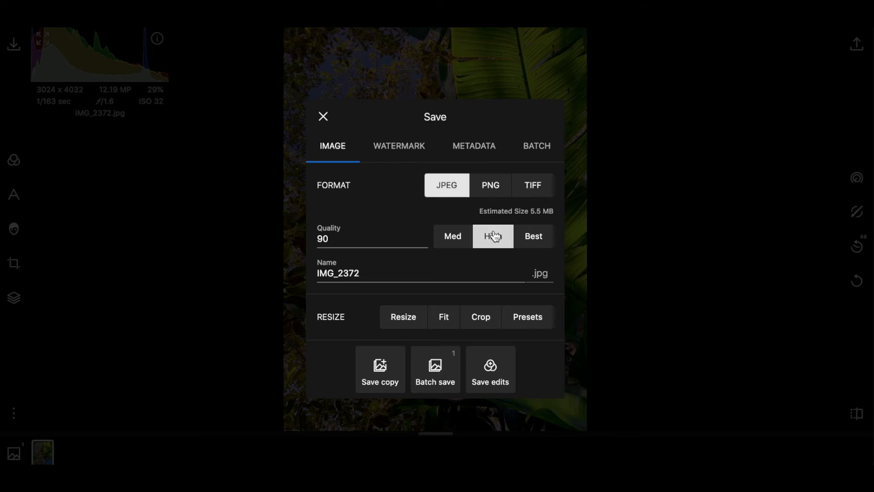
{"action": "left_click", "coordinate": [538, 242]}
{"action": "left_click", "coordinate": [416, 279]}
{"action": "key", "text": "BackSpace"}
{"action": "key", "text": "BackSpace"}
{"action": "key", "text": "BackSpace"}
{"action": "key", "text": "BackSpace"}
{"action": "key", "text": "BackSpace"}
{"action": "key", "text": "BackSpace"}
{"action": "key", "text": "BackSpace"}
{"action": "key", "text": "BackSpace"}
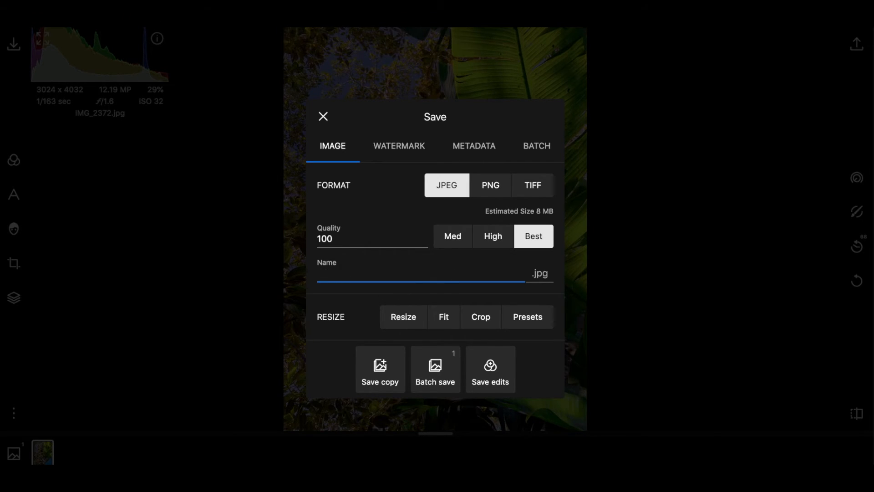
{"action": "type", "text": "MissBLeafPhoto"}
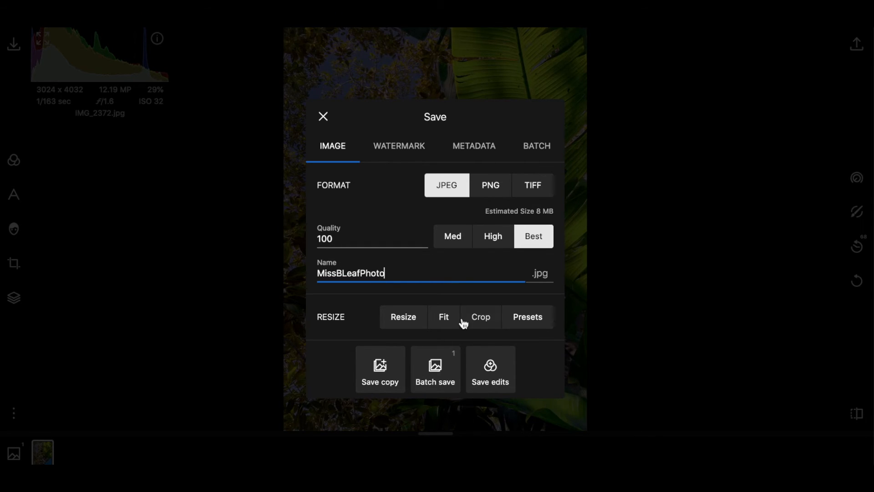
{"action": "left_click", "coordinate": [381, 367]}
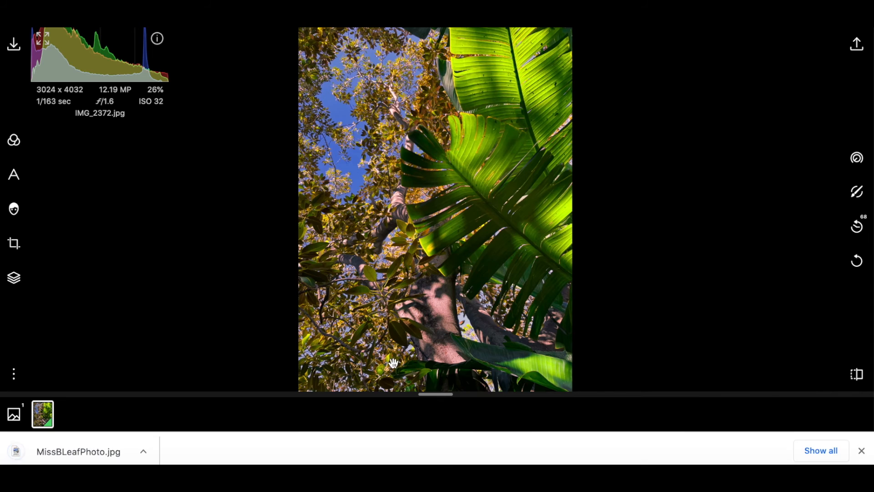
{"action": "left_click", "coordinate": [861, 450]}
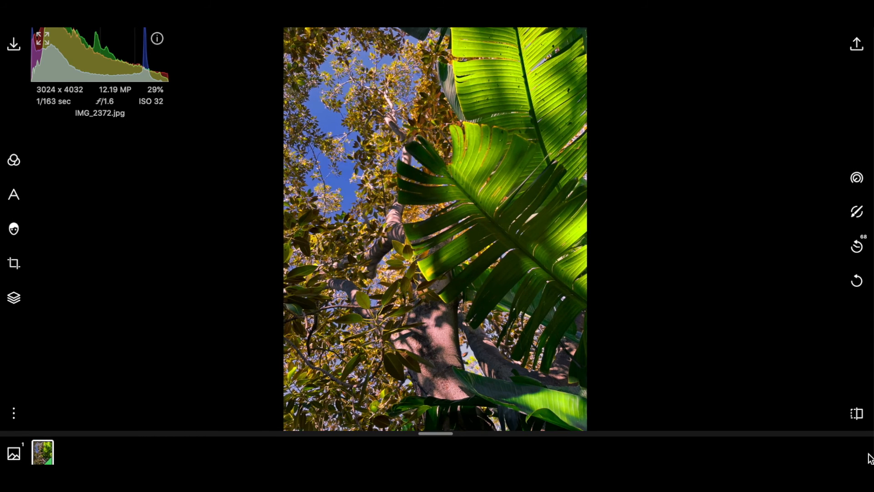
Compare the edited photo with the unedited original and return to the edited version
{"action": "left_click", "coordinate": [857, 414]}
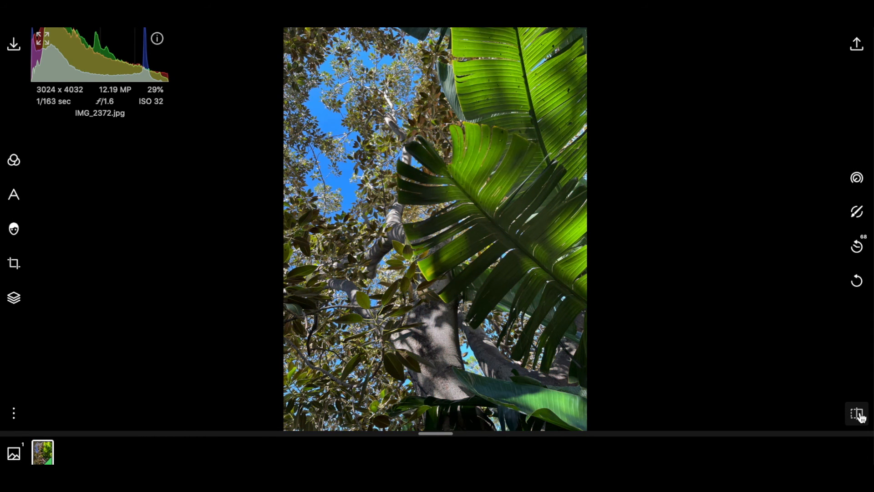
{"action": "left_click", "coordinate": [859, 415]}
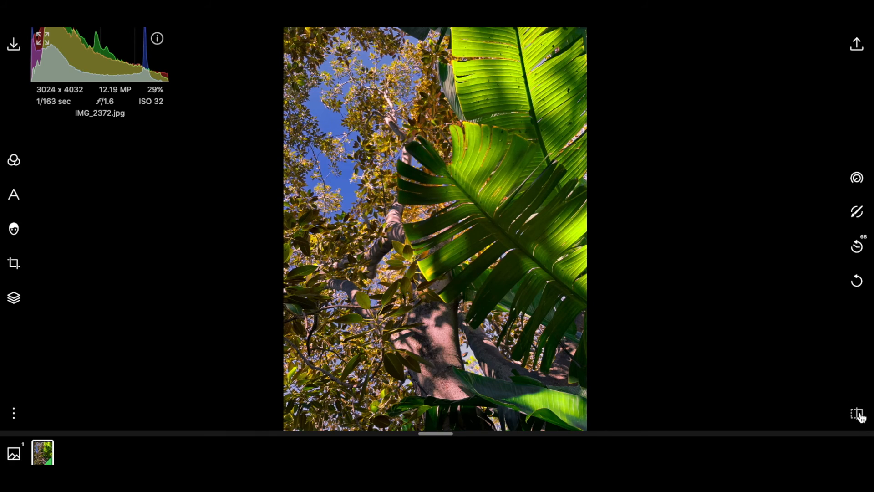